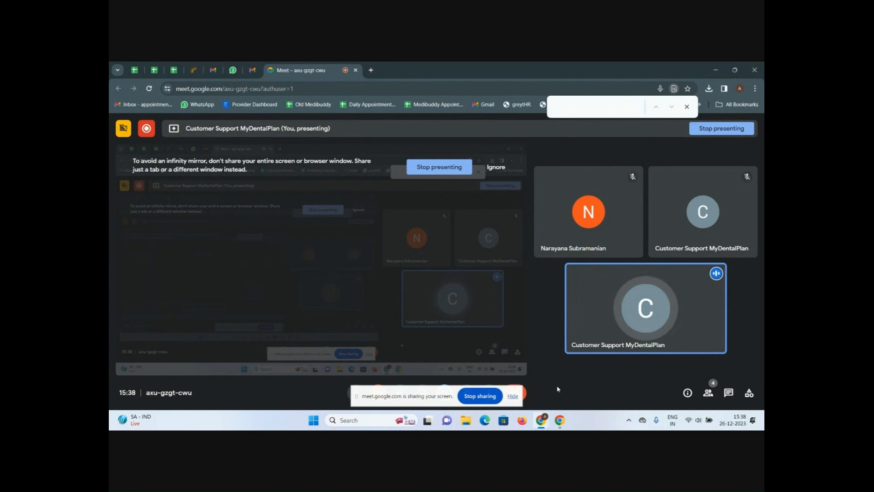
Step: Switch to the MyDentalPlan website window and open the dentists' login page
mouse_move(559, 423)
left_click(573, 383)
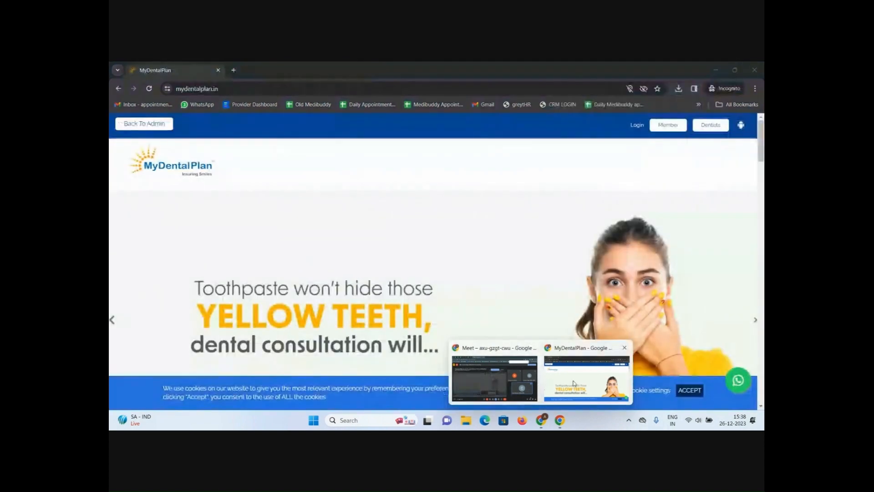
left_click(163, 94)
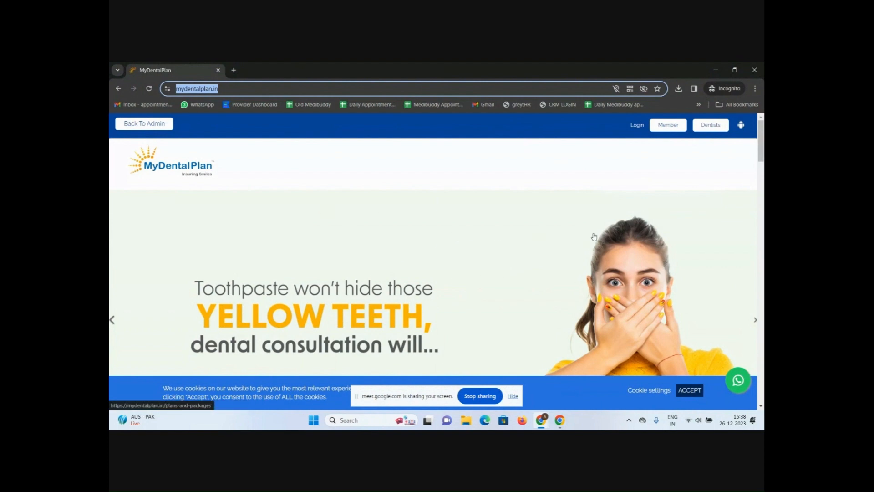
left_click(716, 129)
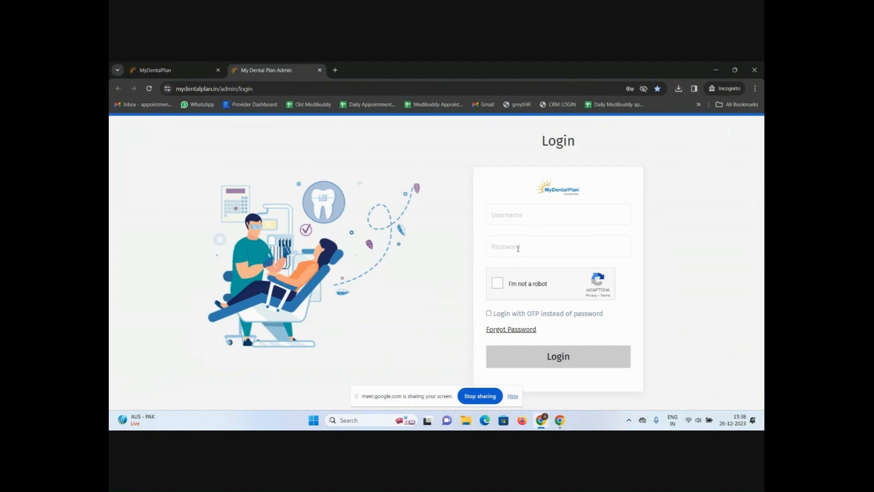
Step: Log in to the provider portal with the provider username and account password, completing the robot check
left_click(527, 217)
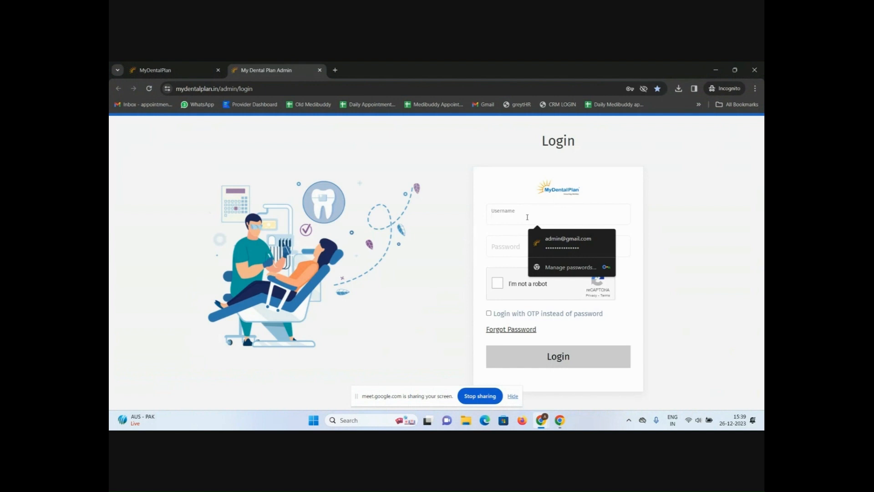
type("P3355")
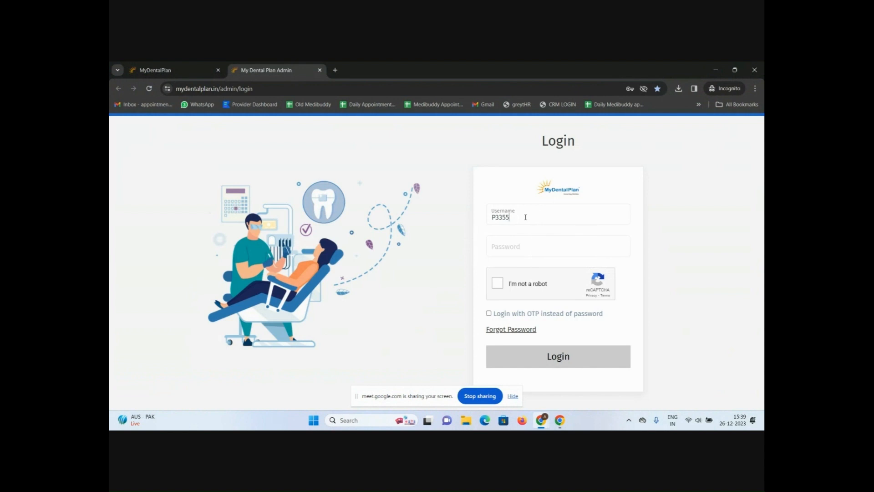
left_click_drag(525, 217, 481, 220)
left_click(505, 246)
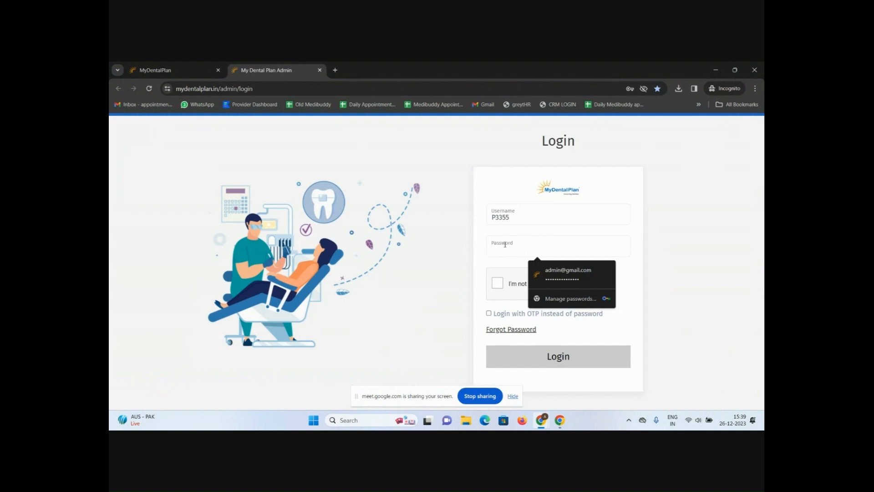
type("*****")
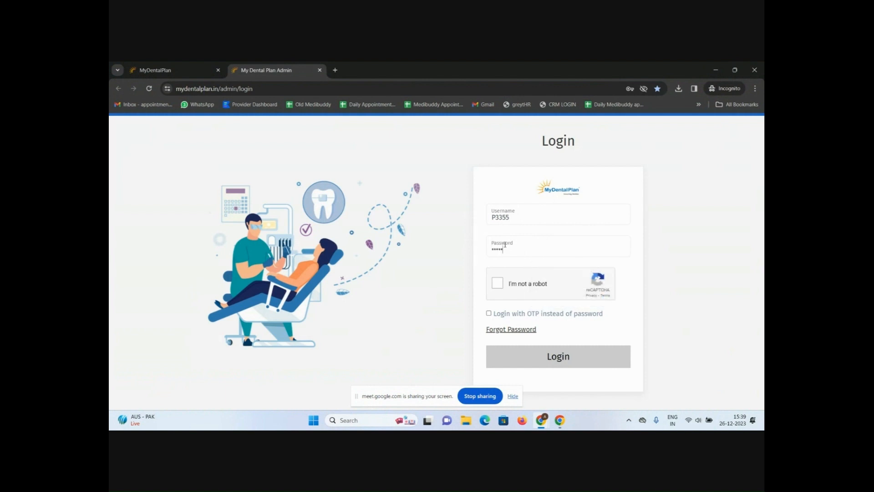
left_click(499, 287)
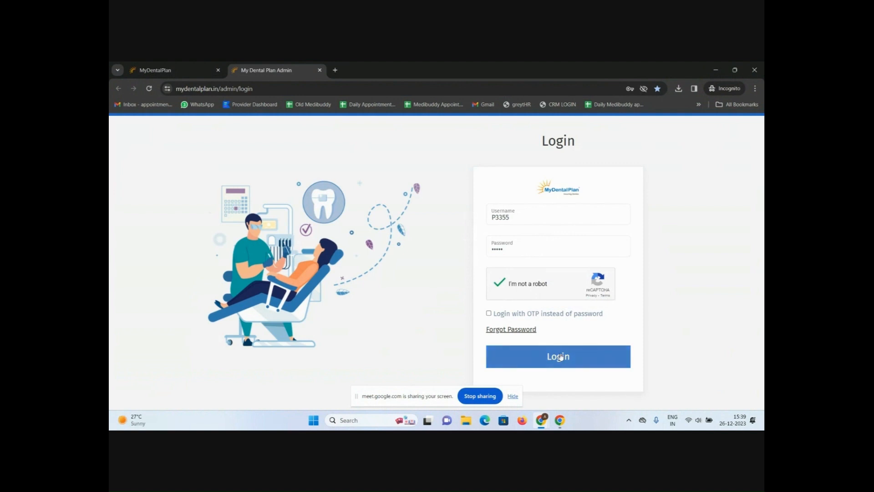
left_click(562, 359)
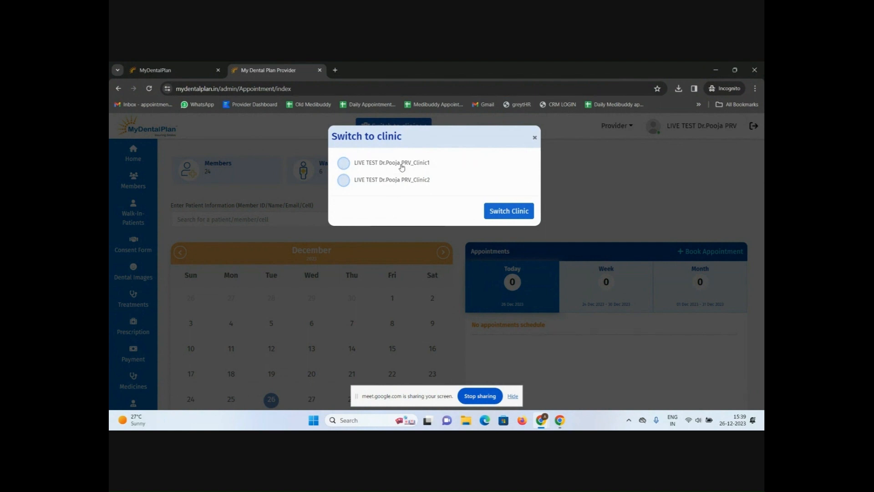
Step: Switch the provider account to the clinic ending in PRV_Clinic1
left_click(344, 164)
left_click(505, 213)
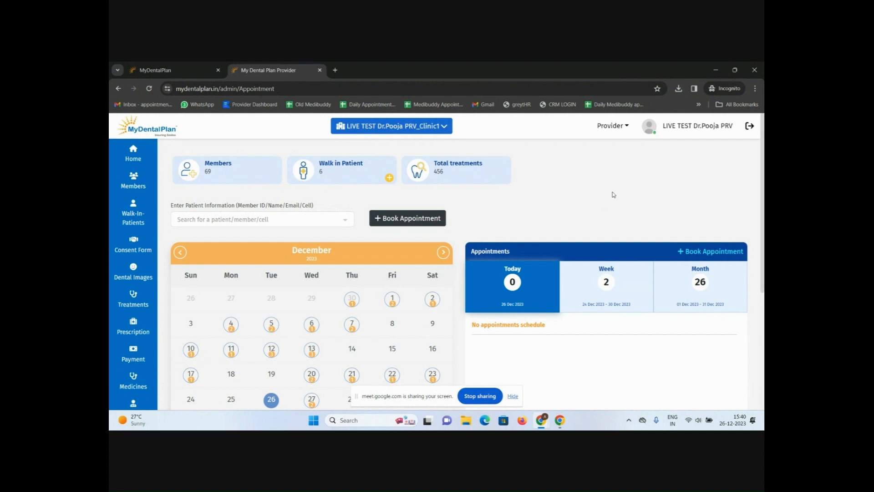
Step: Preview the booked days in the December 2023 calendar and view the appointment details for 11 December
scroll(610, 193, "down", 1)
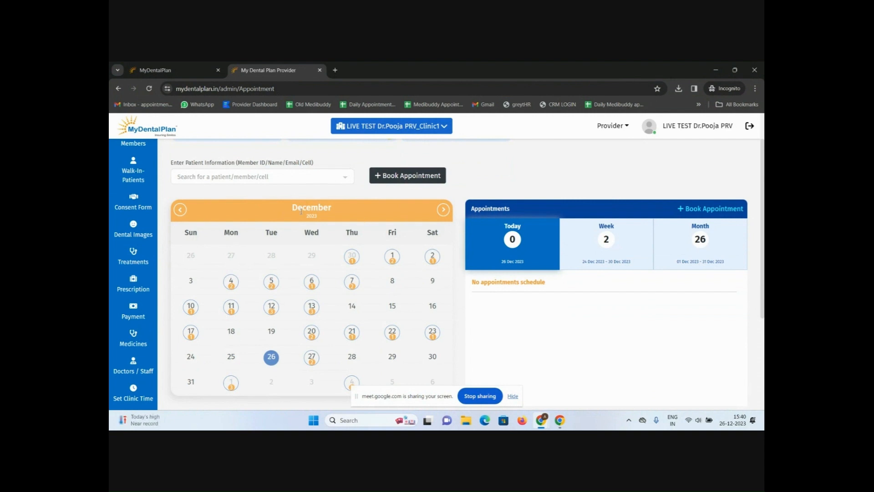
mouse_move(432, 256)
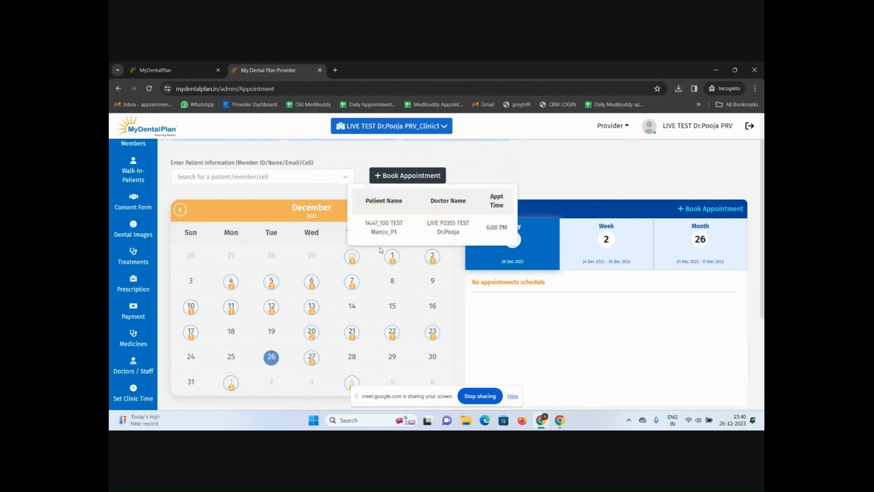
mouse_move(395, 263)
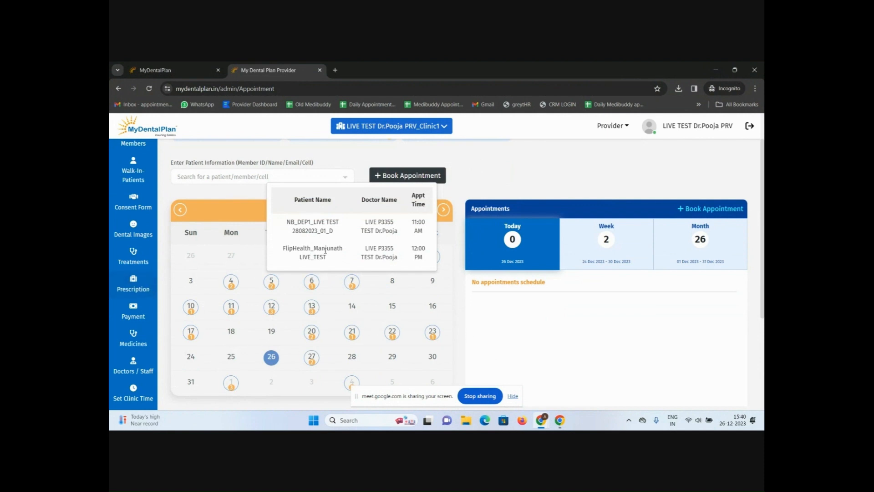
left_click(233, 310)
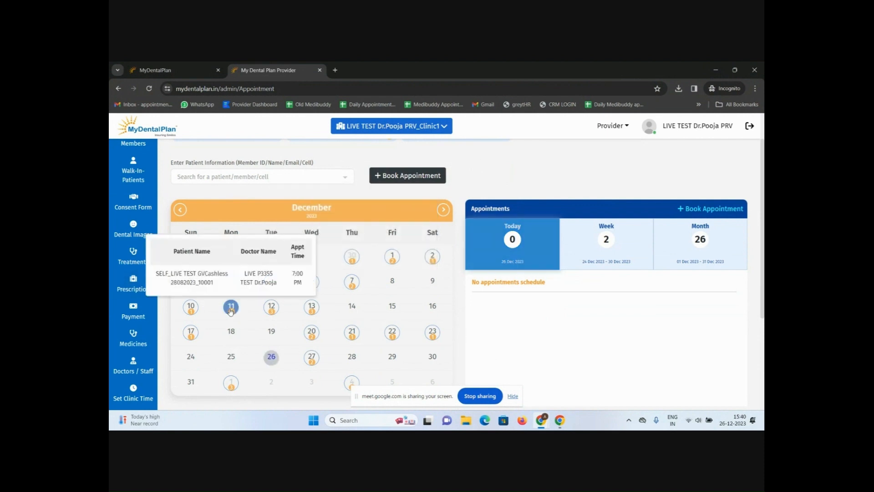
mouse_move(307, 312)
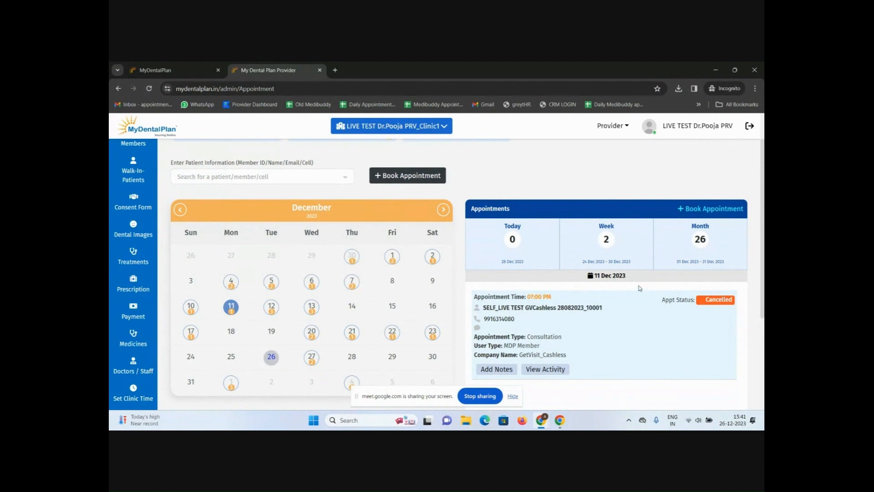
scroll(638, 287, "down", 1)
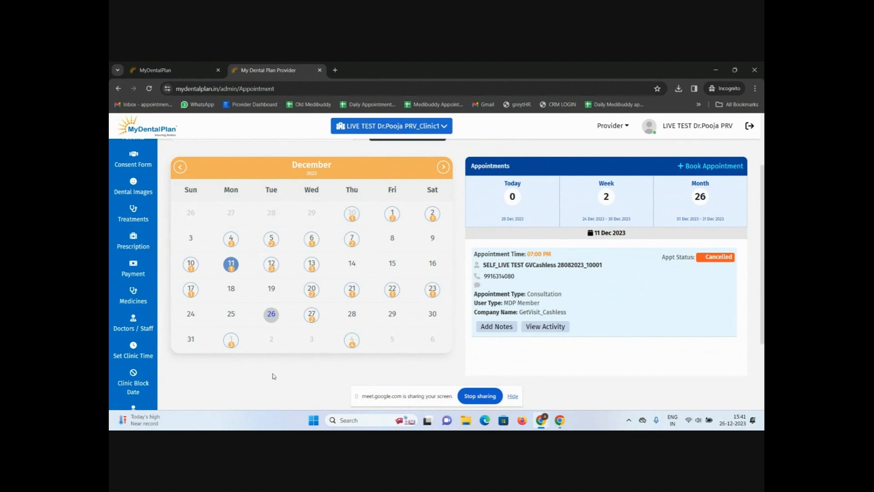
Step: Show the appointments for 27 December 2023 and confirm the open 10:00 AM appointment
left_click(312, 316)
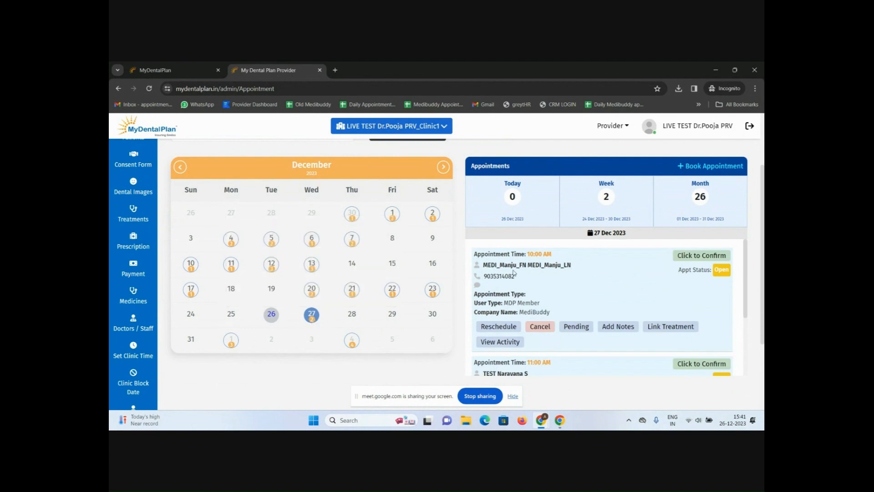
left_click_drag(554, 314, 517, 319)
left_click(593, 291)
left_click(690, 257)
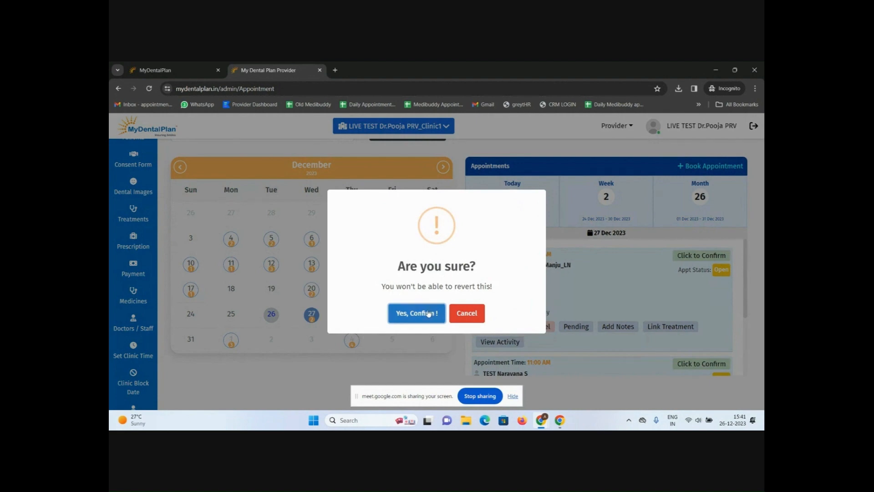
left_click(422, 312)
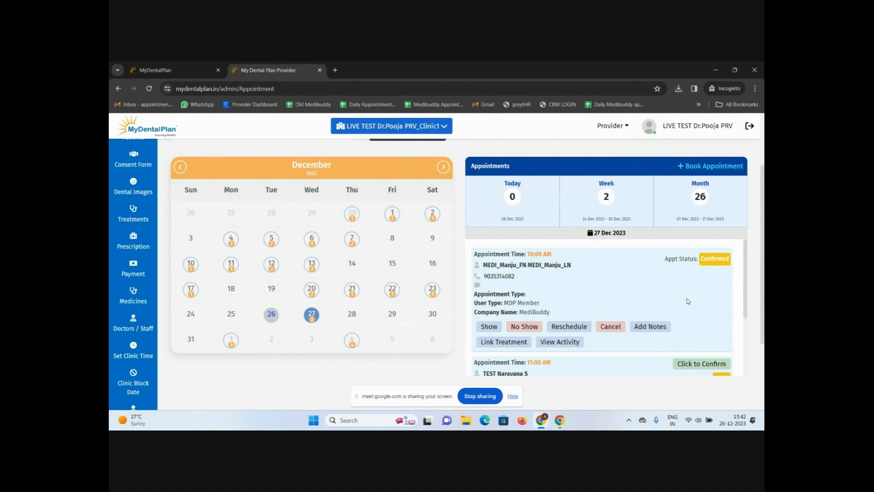
Step: Change the 10:00 AM appointment's patient visit status to Show and display the 27 December appointments again
left_click(489, 327)
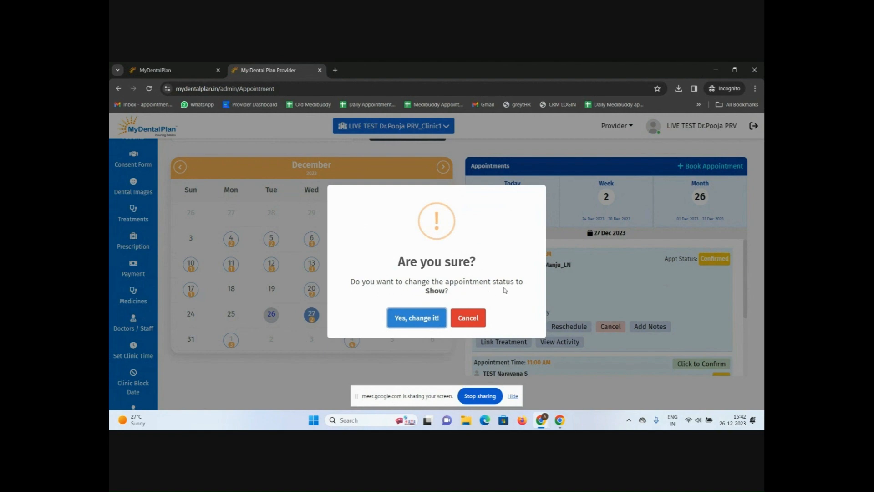
left_click(424, 322)
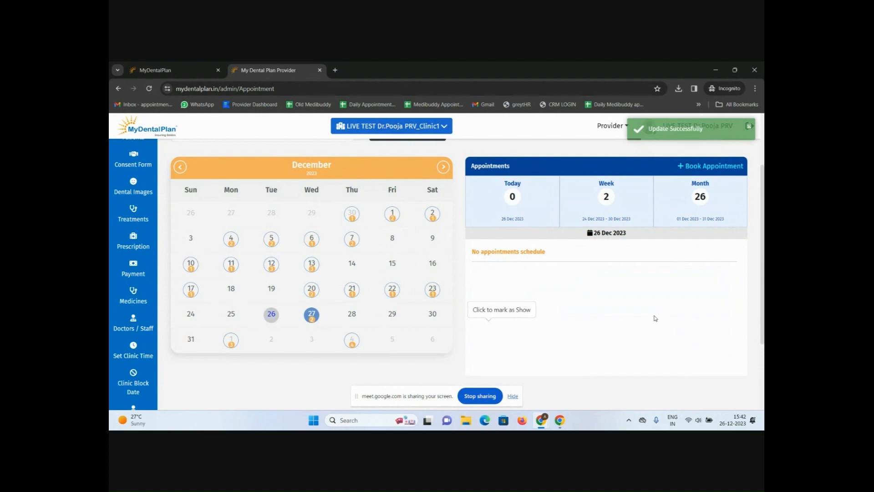
scroll(649, 318, "down", 2)
scroll(649, 318, "up", 2)
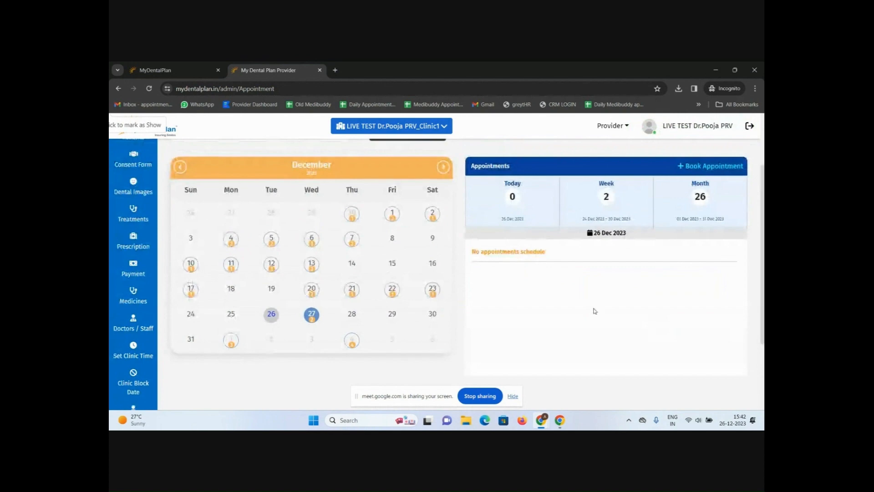
left_click(312, 315)
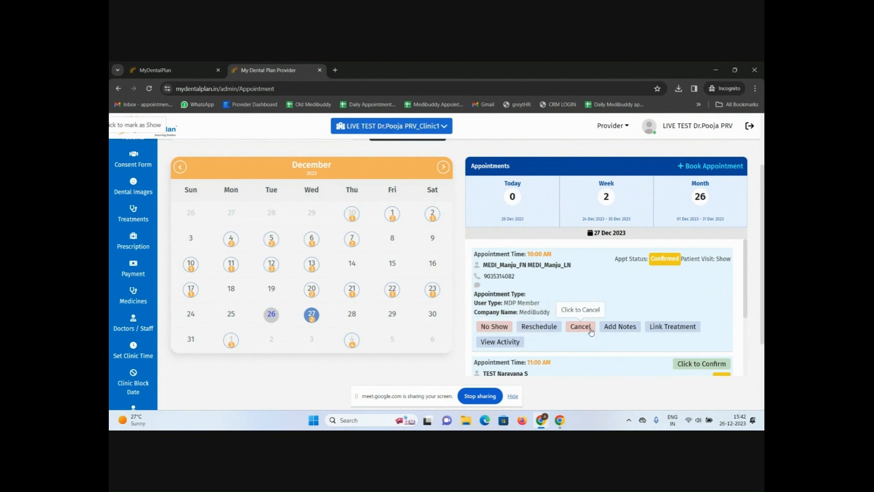
Step: Create a new treatment linked to the 10:00 AM appointment and choose the P3355 test doctor as attending doctor
left_click(679, 329)
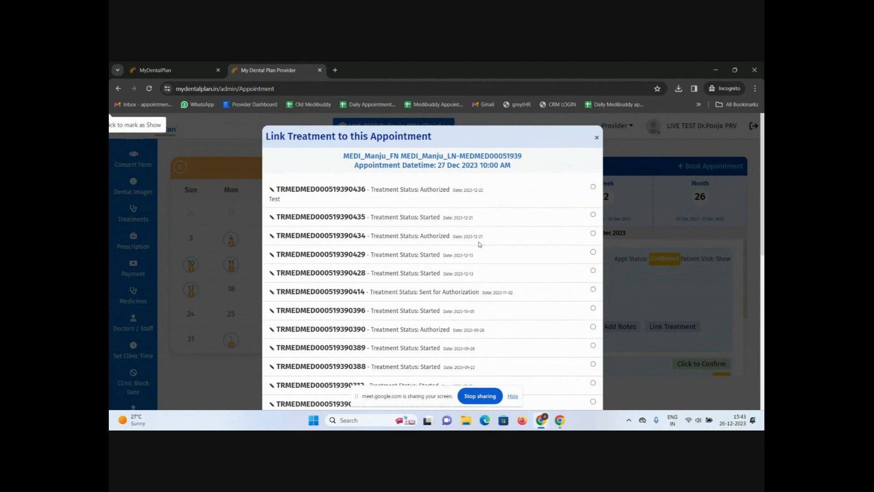
scroll(481, 244, "down", 10)
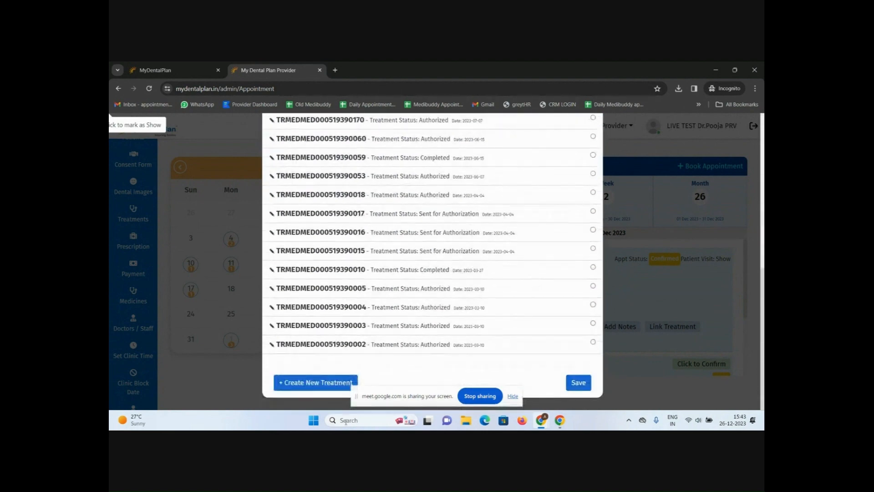
left_click(309, 387)
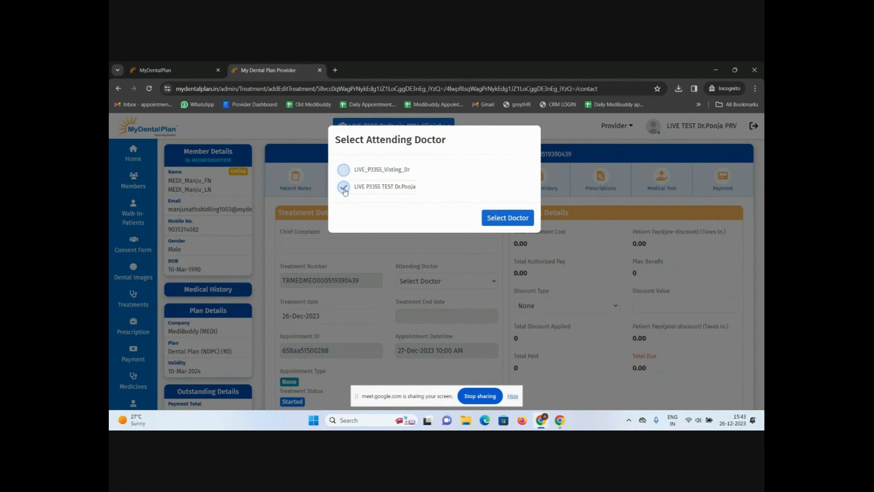
left_click(518, 218)
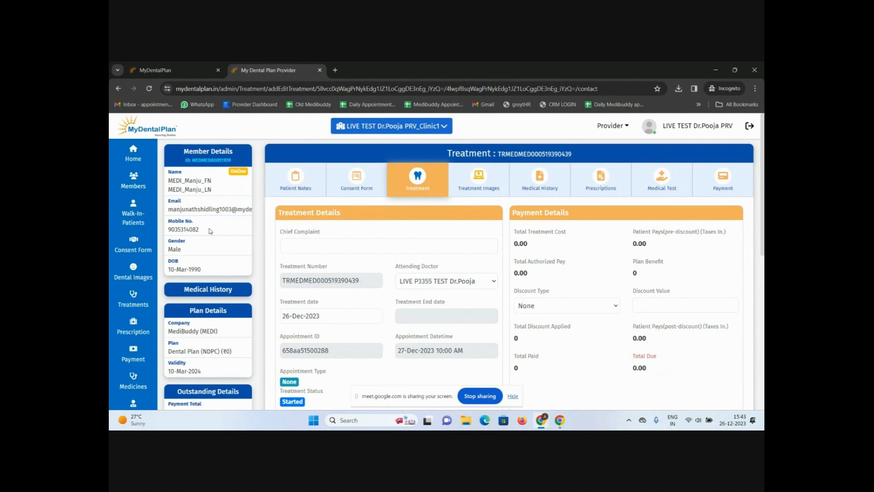
Step: Review the new treatment's chief complaint, treatment number and appointment ID fields in the treatment details
scroll(215, 309, "down", 1)
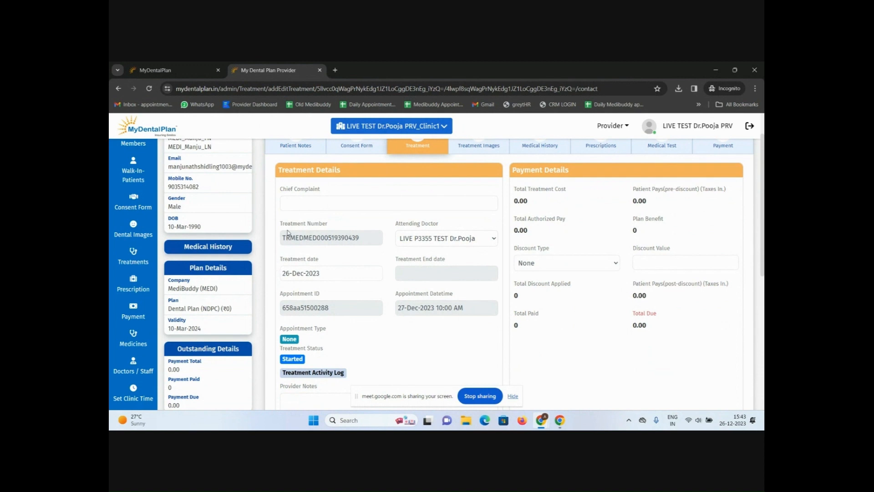
left_click(297, 202)
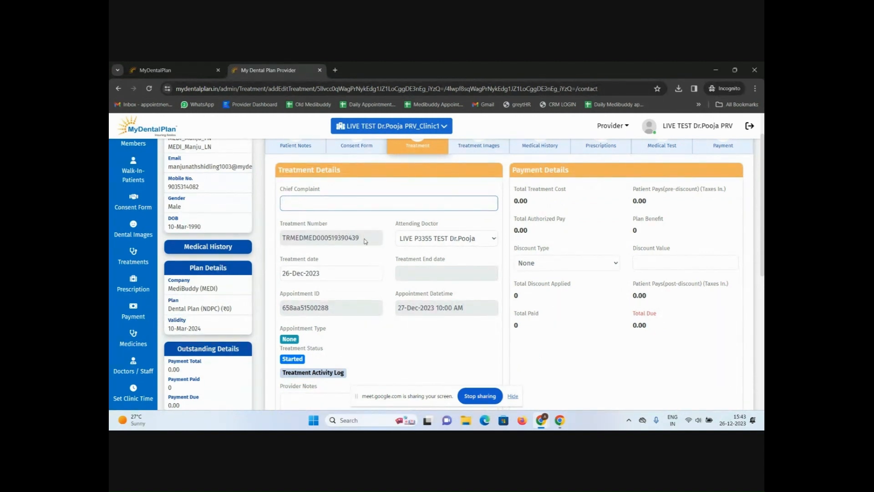
left_click_drag(364, 240, 276, 249)
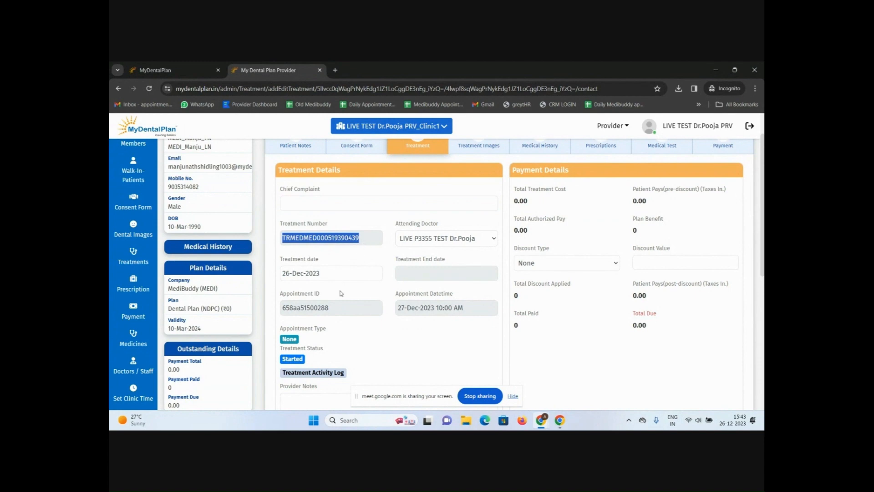
left_click_drag(342, 313, 277, 313)
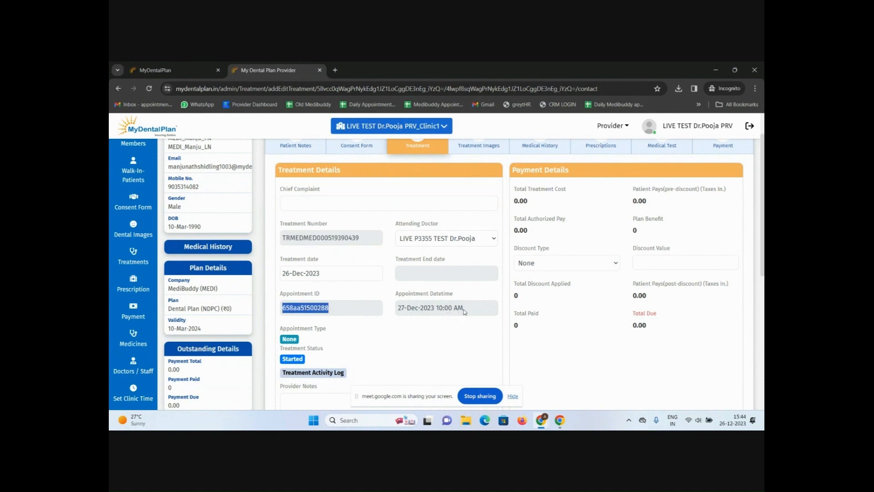
Step: Enter "Irreversible pulpitis with 26" as the first line of the treatment's provider notes
scroll(401, 301, "down", 2)
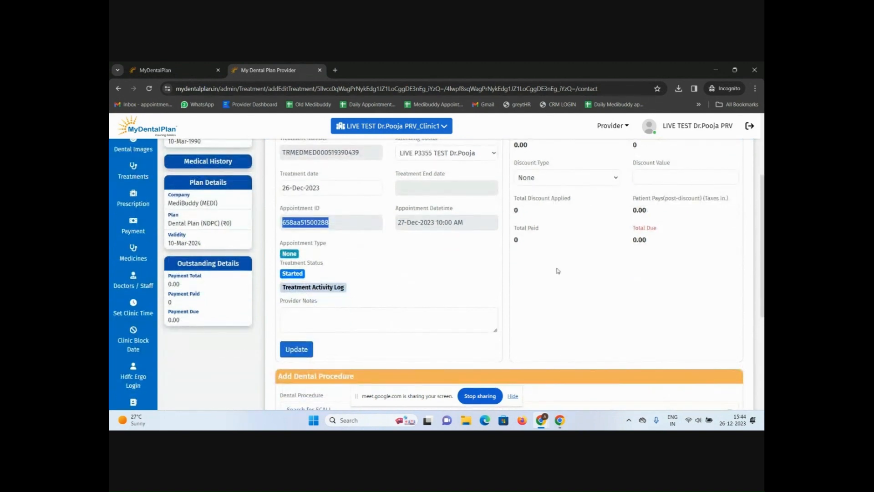
scroll(558, 270, "down", 1)
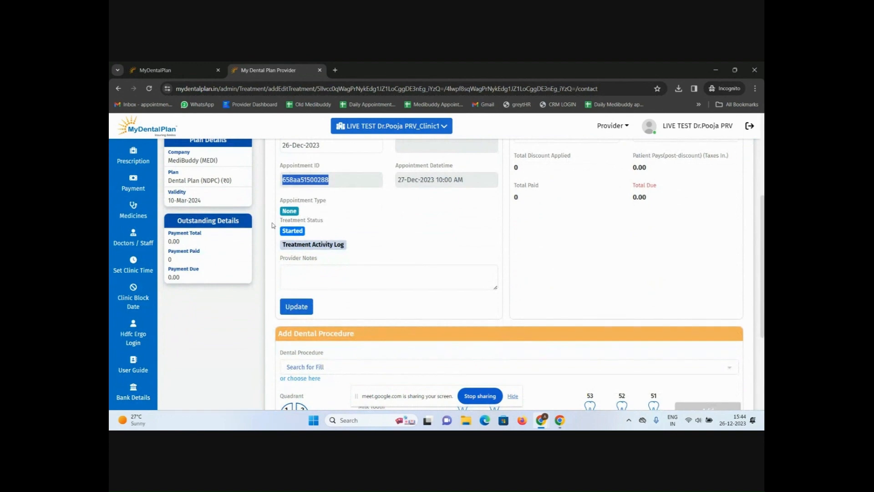
left_click(298, 276)
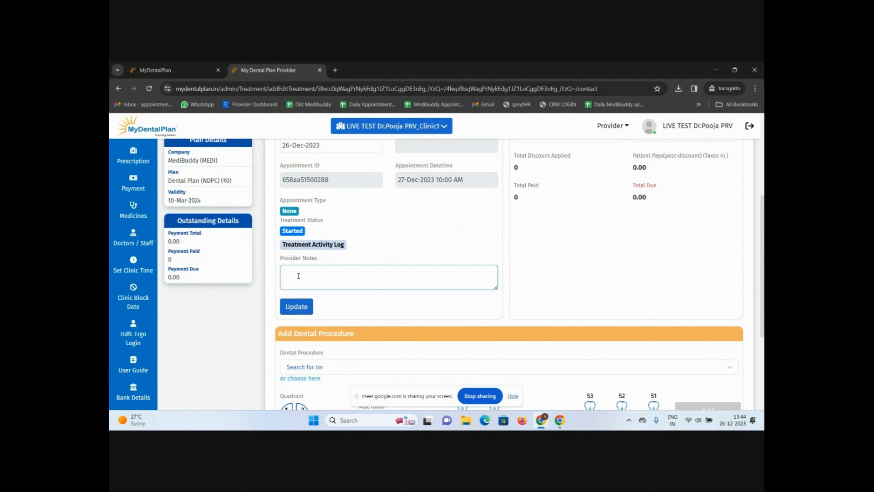
type("reversible pulpitis with 26 ")
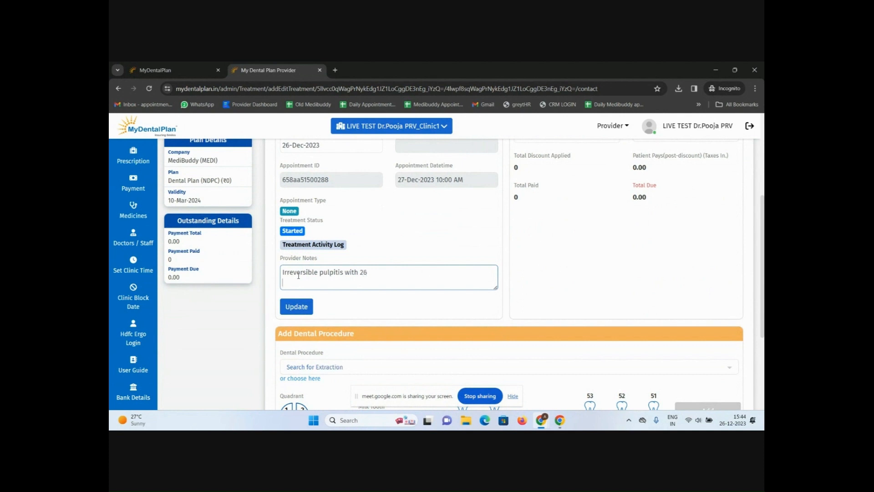
Step: Add "Chronic Generalised Gingivitis" as a second line in the provider notes and update the treatment details
type("Chrp")
key("BackSpace")
type("oniv")
type("c Gene")
type("raliz")
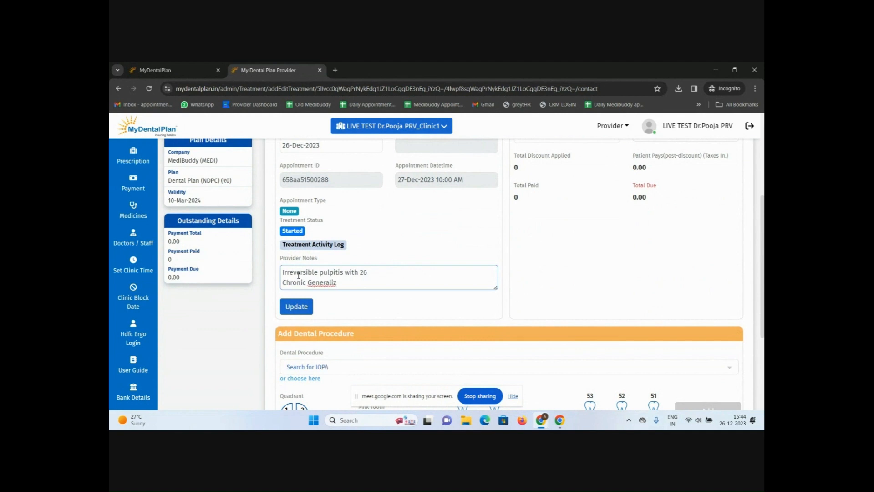
key("BackSpace")
type("sed Gingi")
type("vitis")
left_click(299, 312)
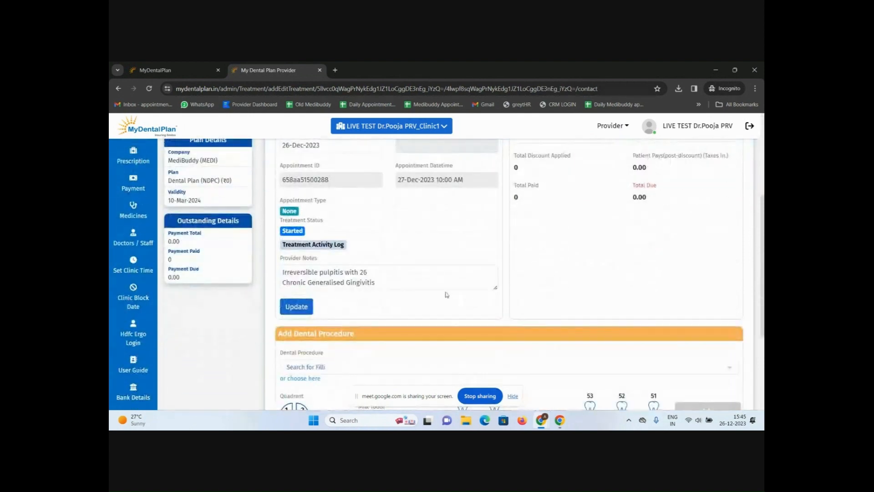
Step: Examine the dental procedure search field and the milk and permanent teeth offered in each of the four quadrants
scroll(439, 273, "down", 2)
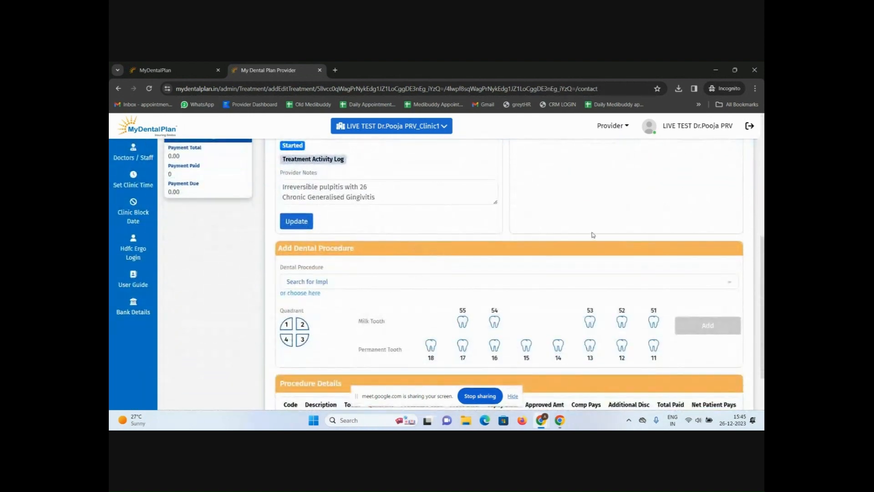
scroll(590, 232, "down", 2)
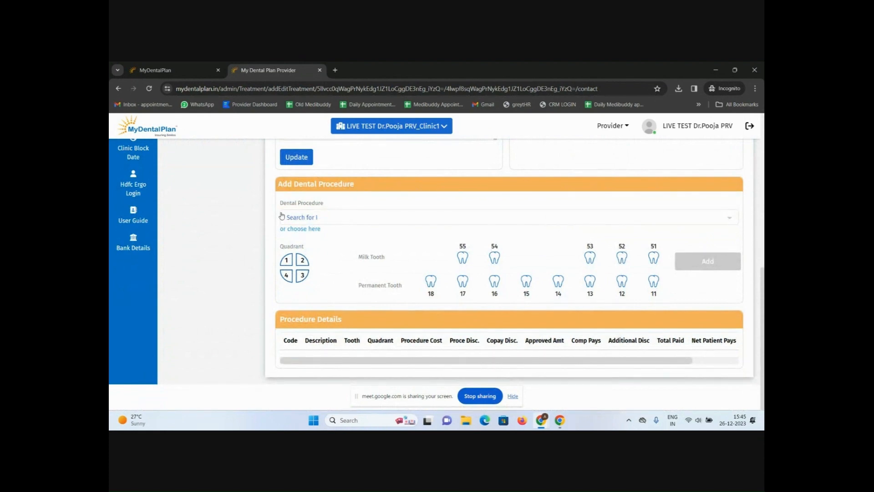
left_click(335, 218)
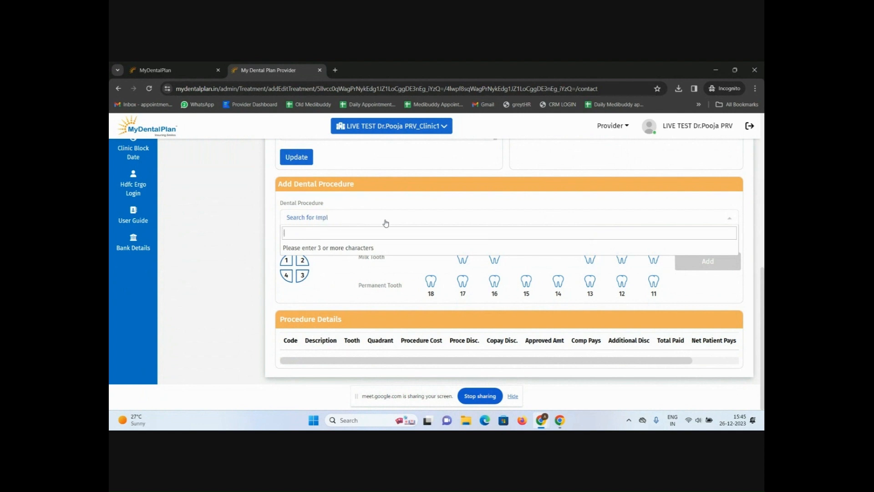
scroll(424, 227, "up", 1)
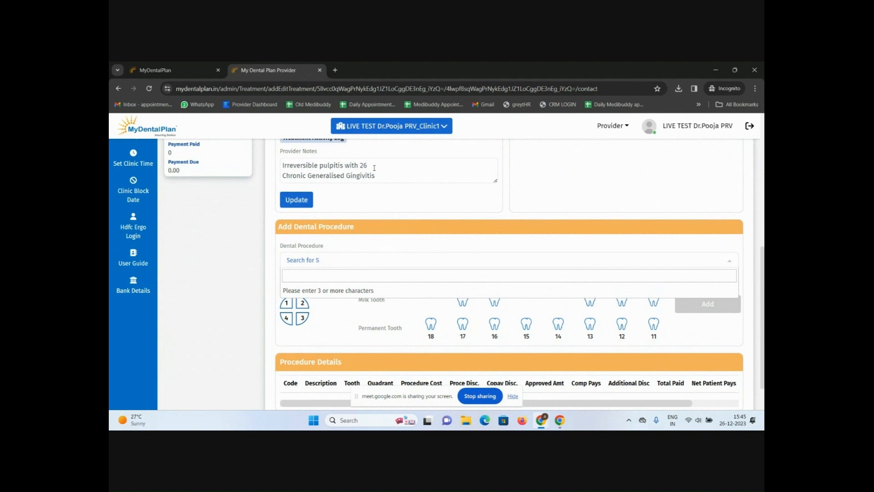
left_click(229, 319)
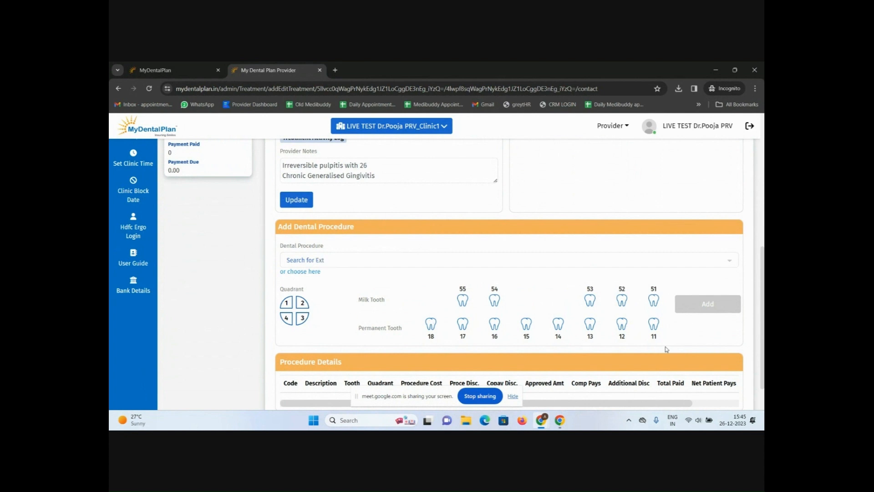
scroll(319, 300, "down", 1)
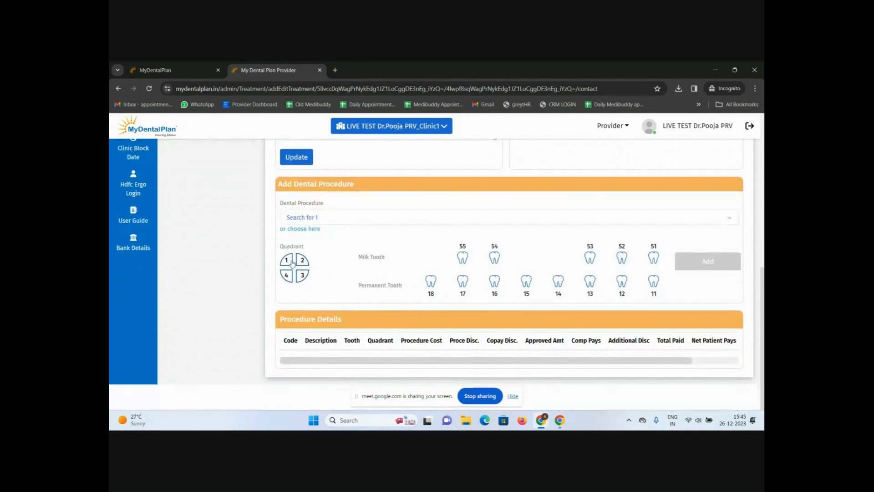
left_click(287, 261)
left_click(303, 261)
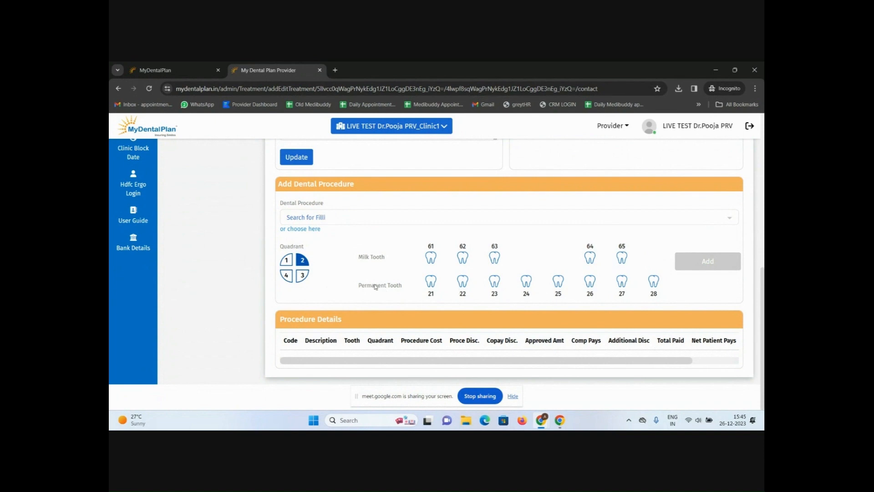
left_click(304, 278)
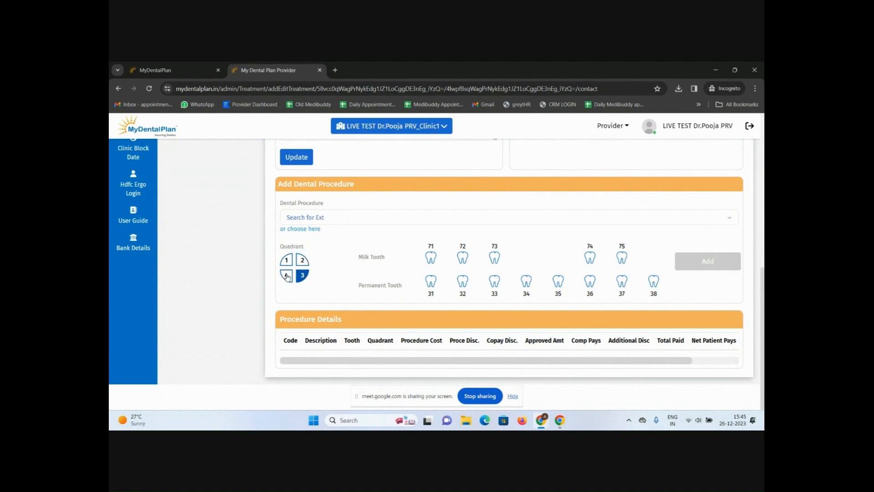
left_click(287, 277)
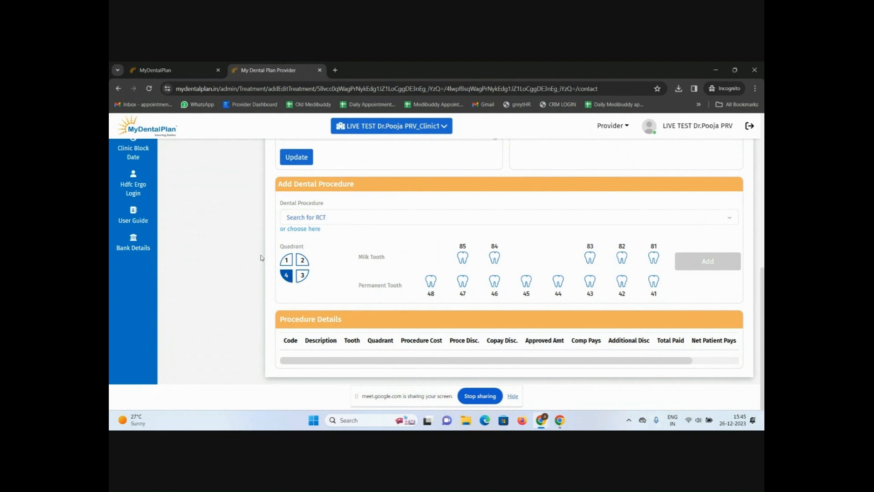
Step: Add procedure G0220 Intraoral-periapical x-ray (IOPA) for permanent tooth 26 in quadrant 2
left_click(303, 263)
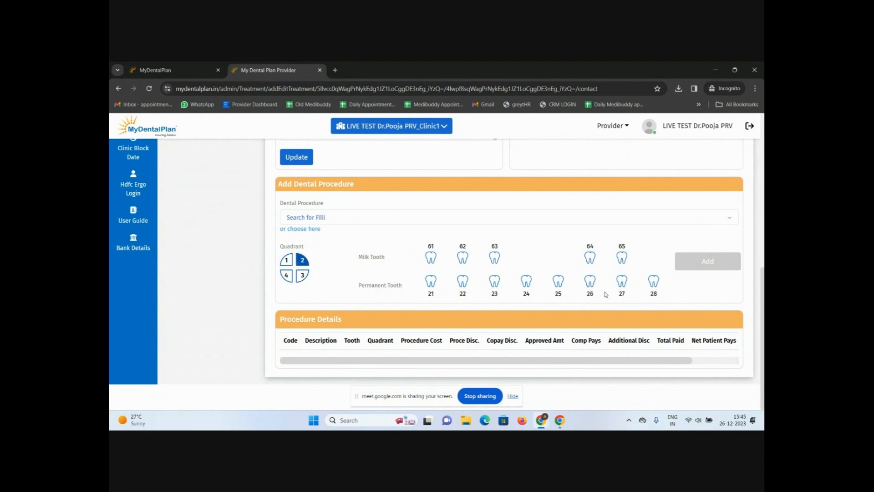
left_click(590, 282)
left_click(580, 223)
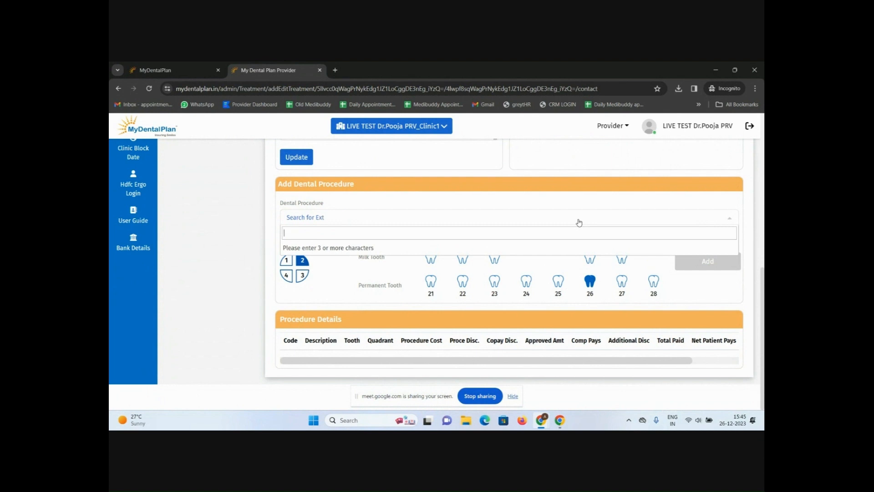
type("iop")
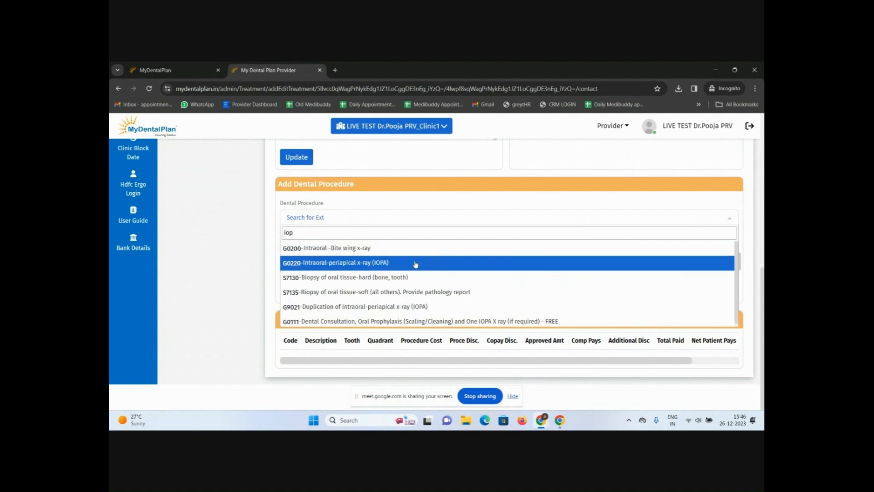
left_click(385, 263)
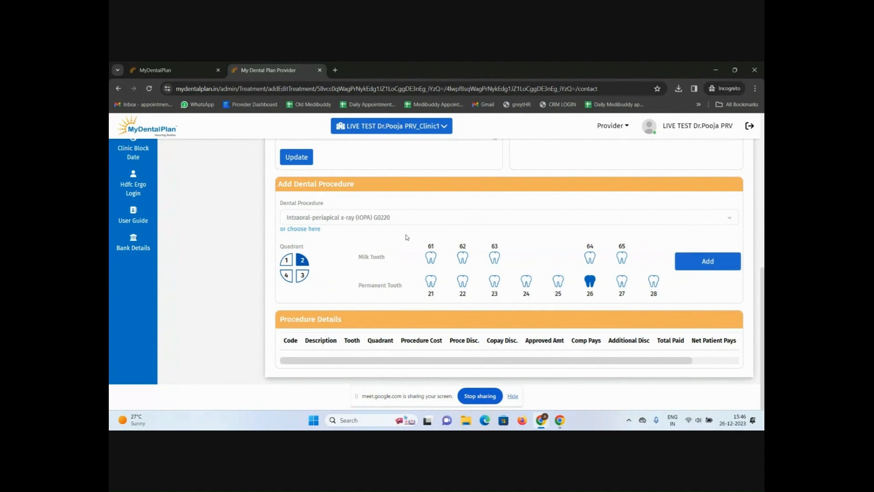
left_click(708, 262)
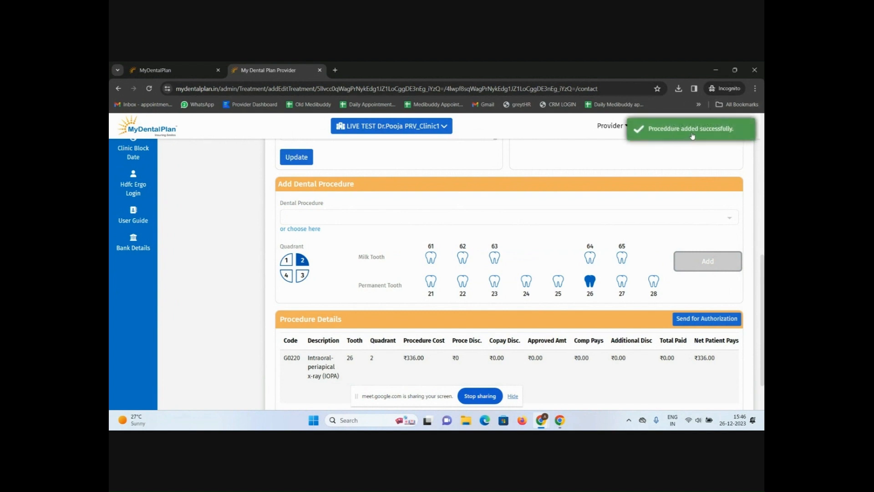
Step: Add procedure G3230 Root Canal-Molar (excluding final restoration) for permanent tooth 26, finding it with the search term "roo"
scroll(607, 359, "down", 2)
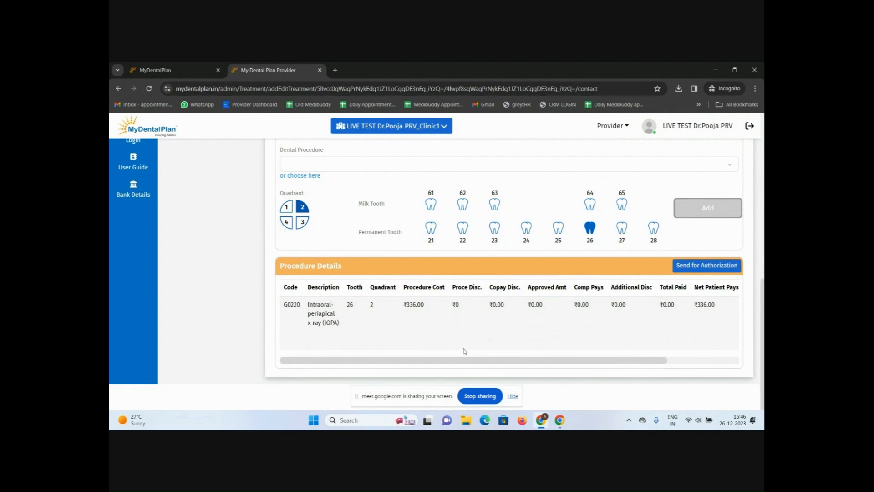
scroll(465, 351, "up", 1)
left_click(401, 209)
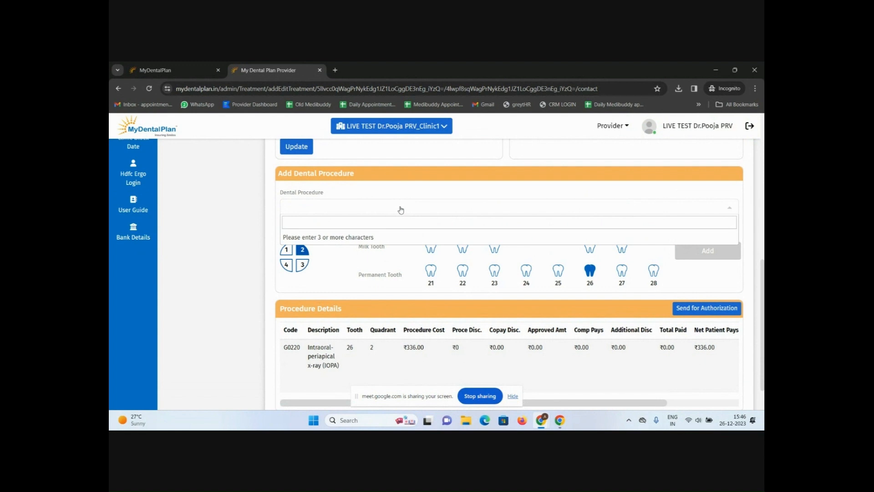
type("roo")
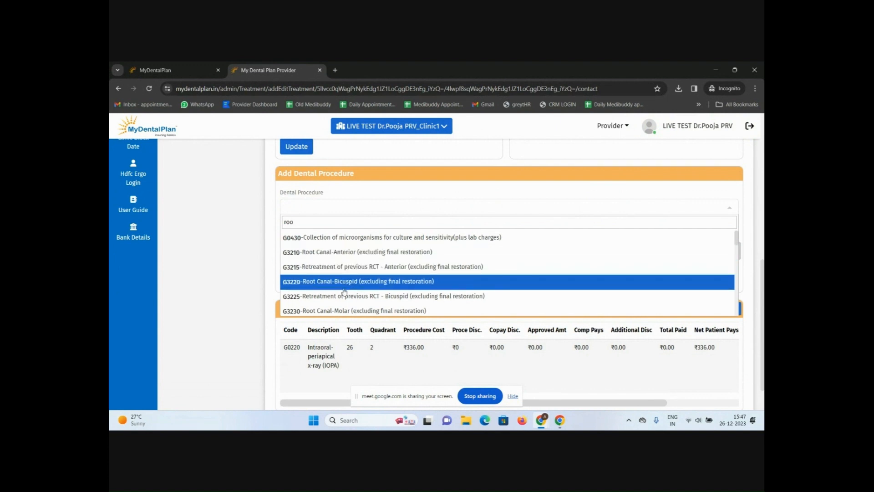
scroll(374, 294, "down", 2)
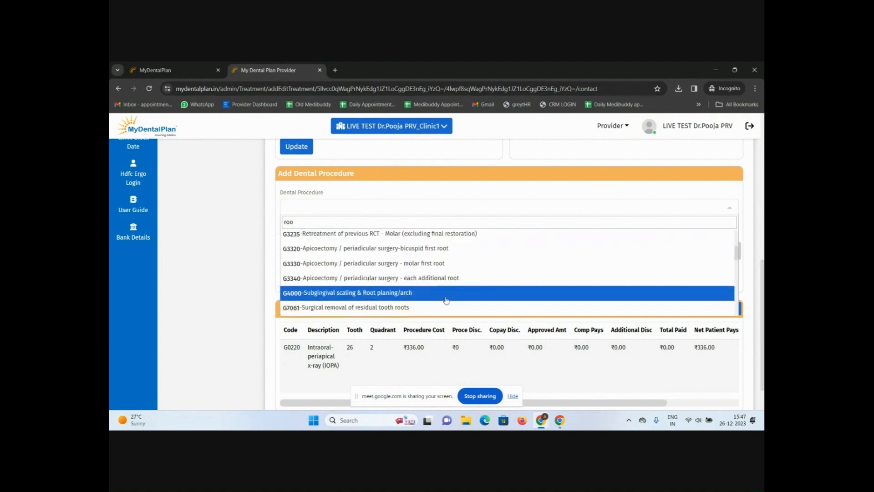
scroll(446, 301, "down", 2)
scroll(446, 301, "up", 3)
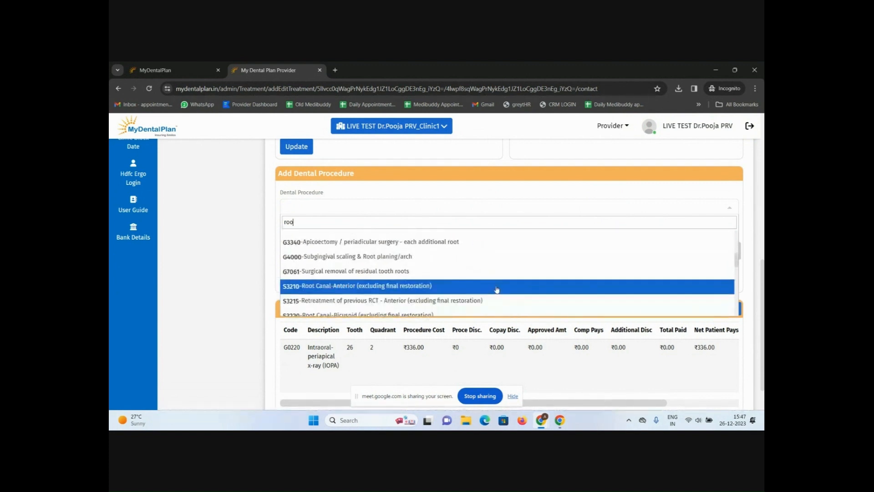
scroll(523, 284, "up", 1)
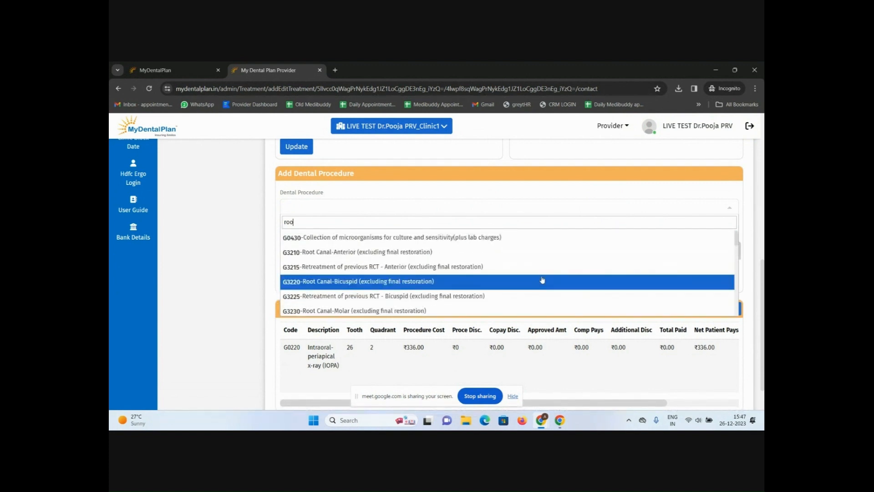
scroll(542, 280, "down", 1)
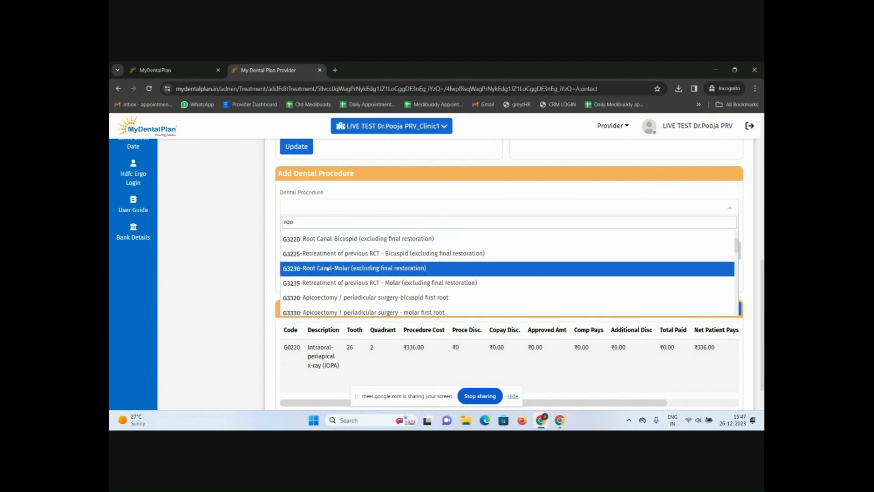
left_click(328, 268)
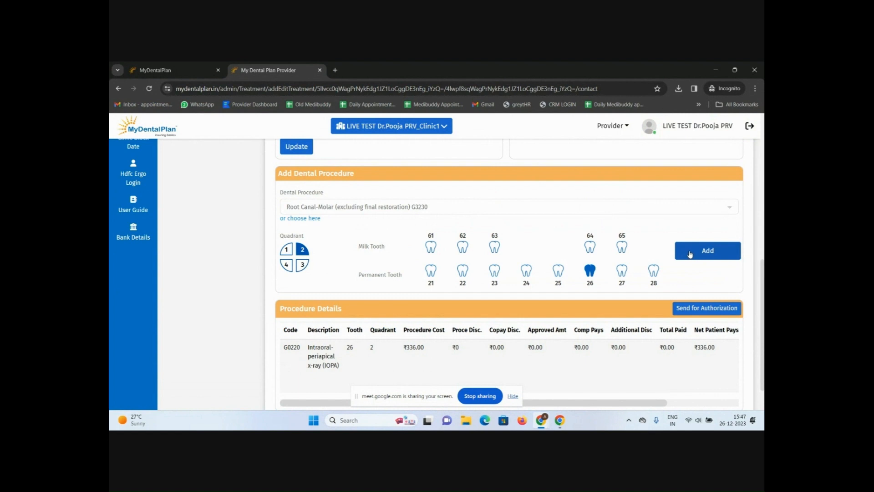
left_click(690, 254)
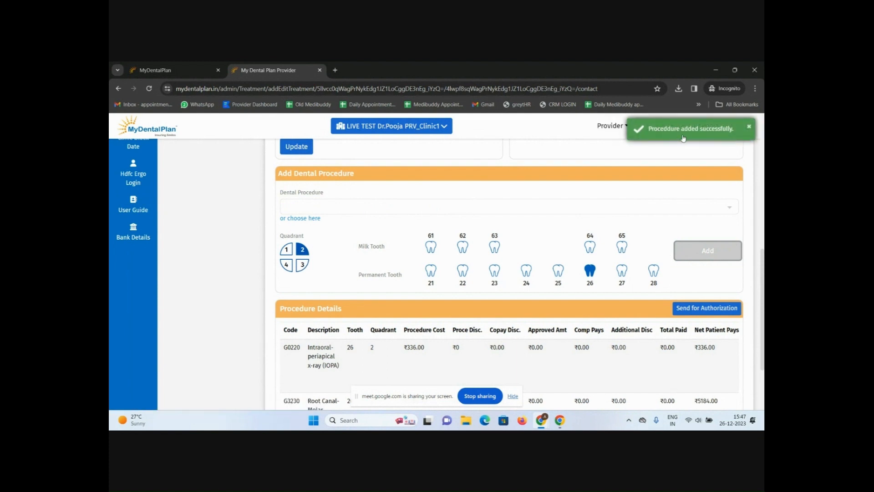
Step: Add procedure G2300 Core buildup, including any pins per tooth for permanent tooth 26, finding it with the search term "core"
scroll(508, 260, "down", 2)
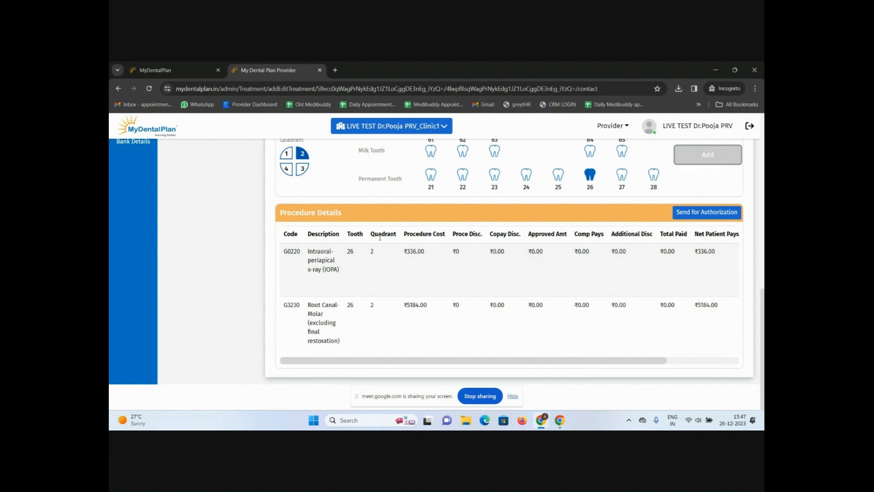
scroll(733, 251, "up", 3)
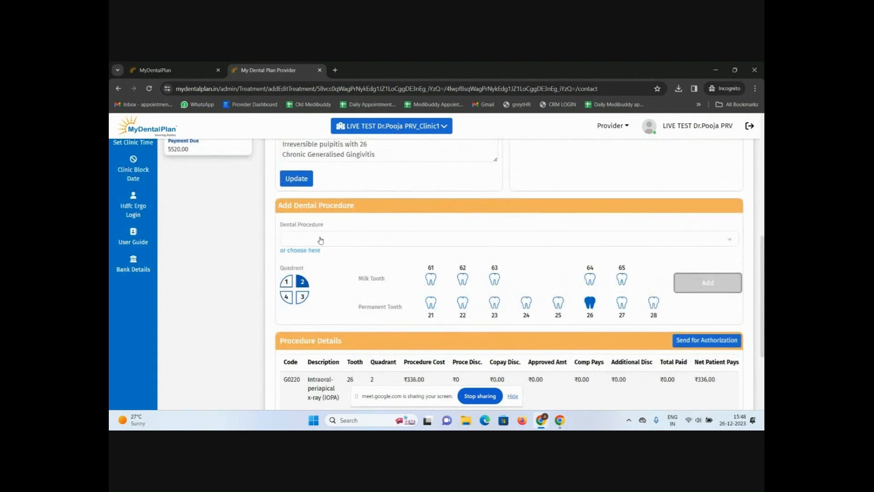
left_click(320, 240)
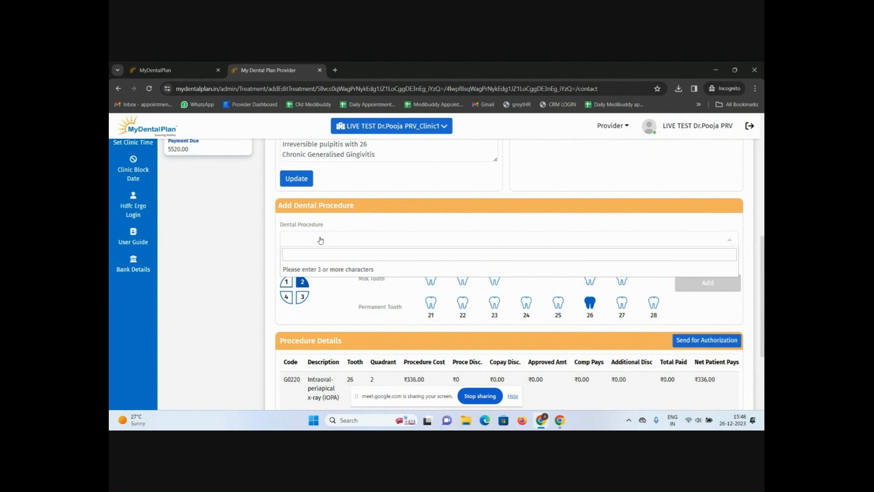
type("core")
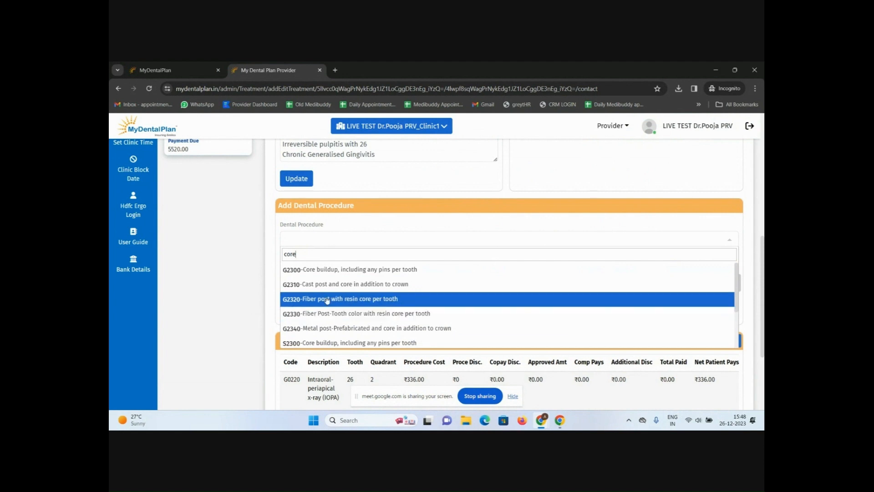
scroll(334, 327, "down", 1)
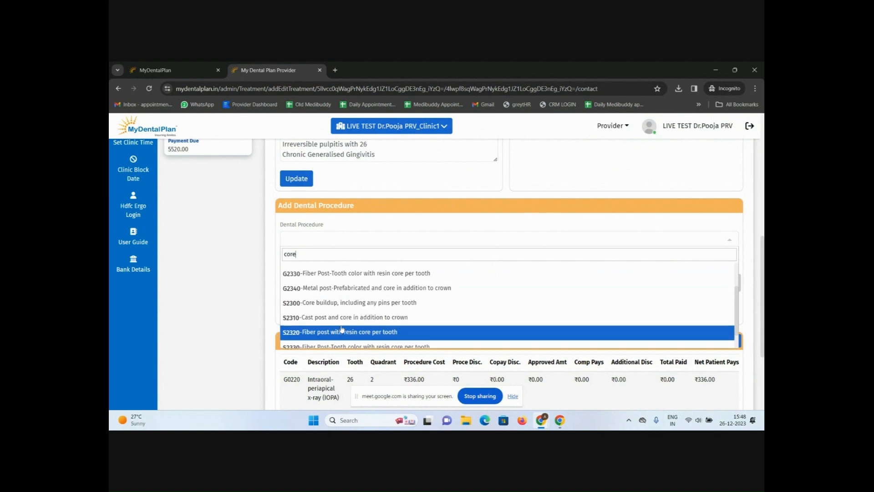
scroll(342, 329, "up", 1)
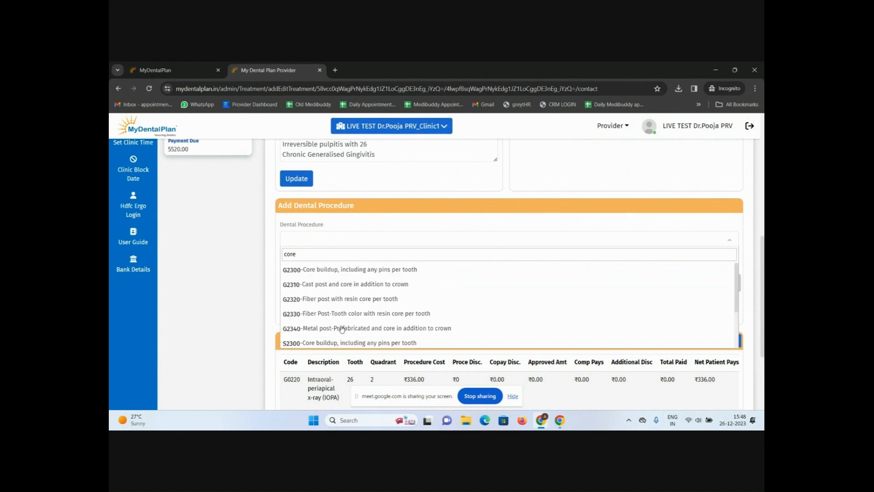
left_click(328, 269)
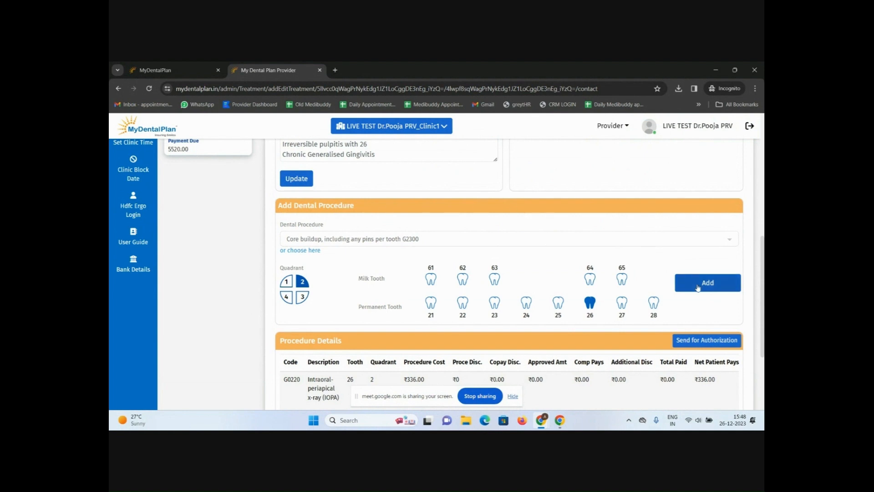
left_click(697, 287)
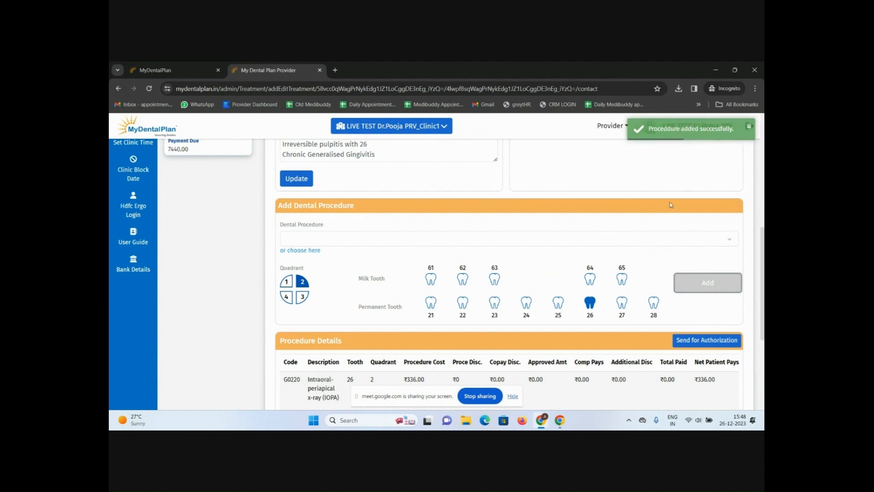
scroll(671, 205, "down", 3)
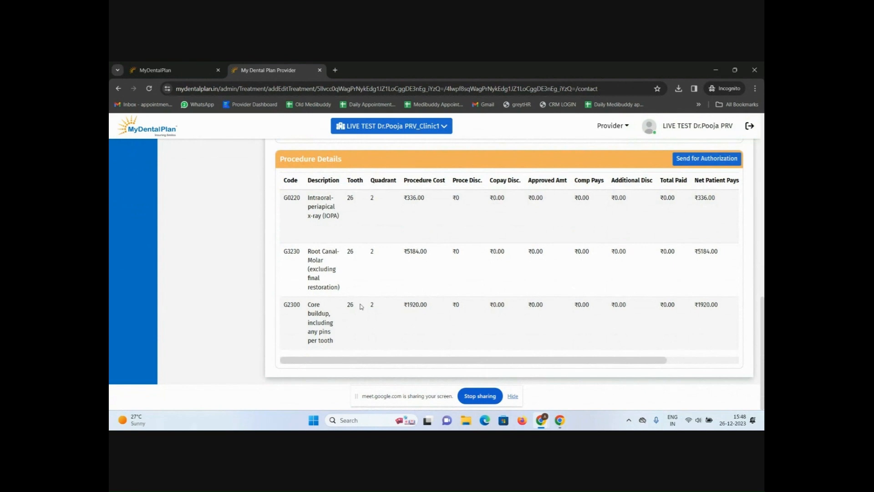
Step: Add procedure G2430 Crown - Lava Classic per tooth for permanent tooth 26, finding it with the search term "crow"
scroll(364, 314, "up", 3)
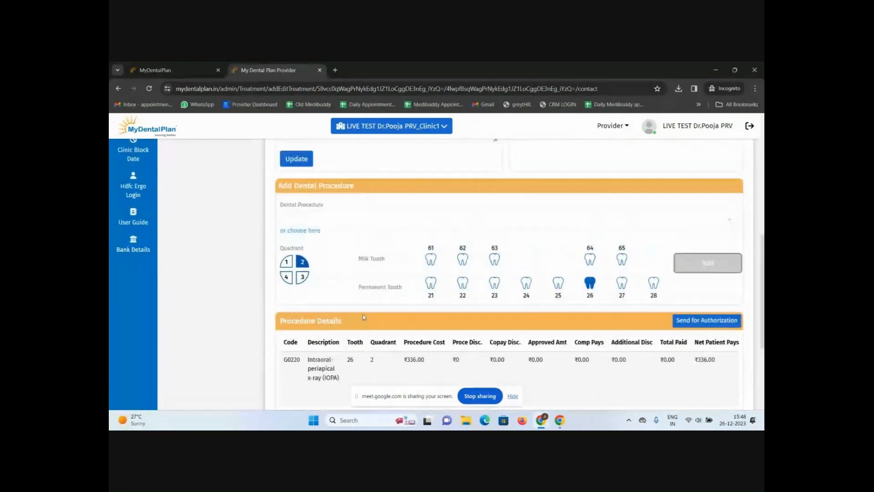
left_click(381, 230)
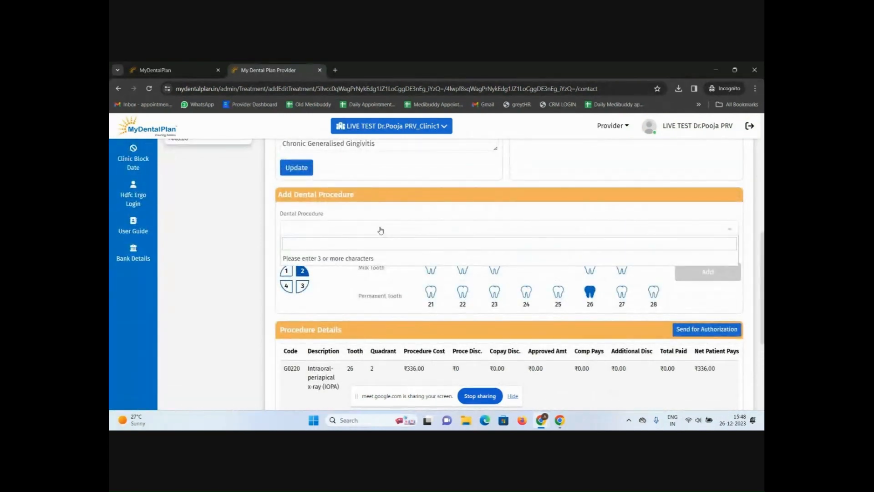
type("cro")
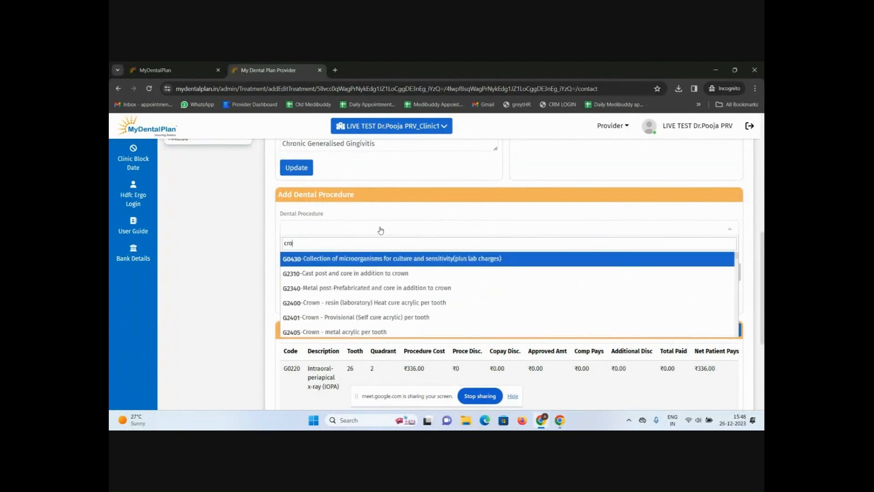
type("w")
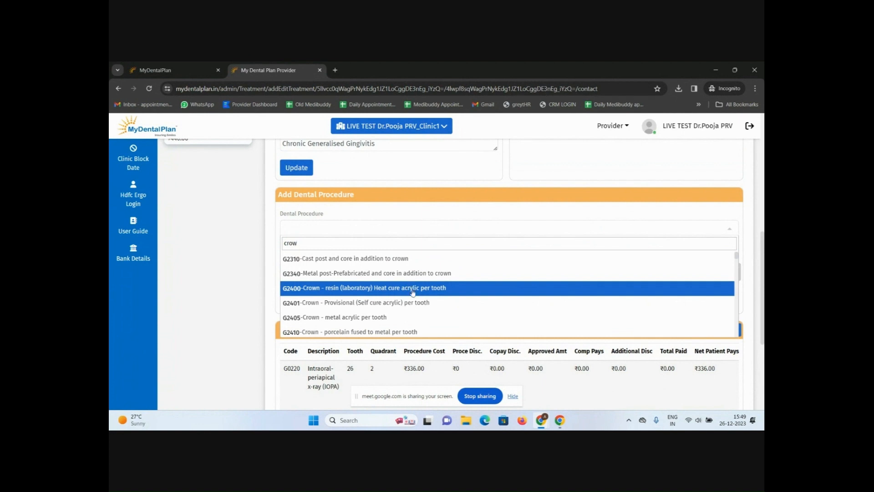
scroll(414, 297, "down", 1)
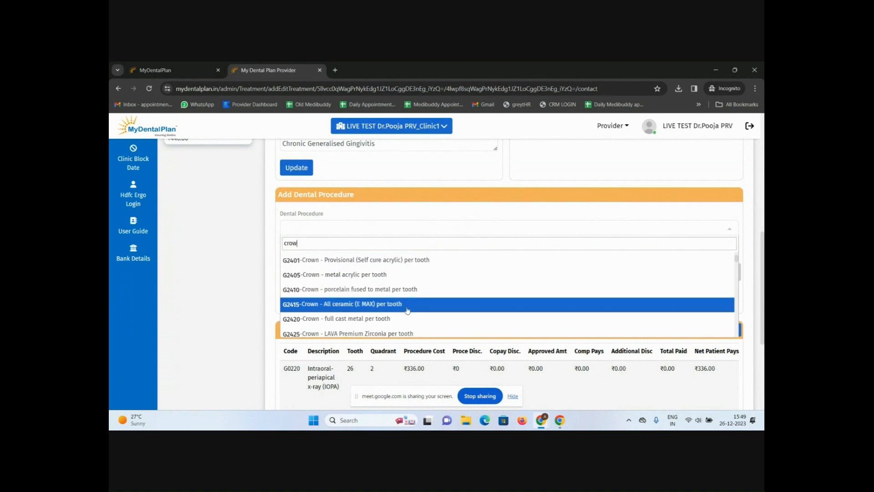
scroll(407, 311, "down", 1)
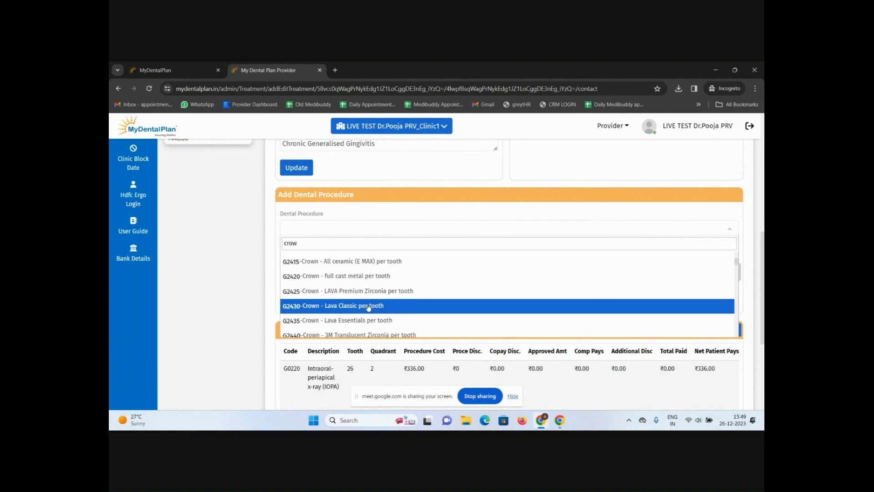
left_click(369, 308)
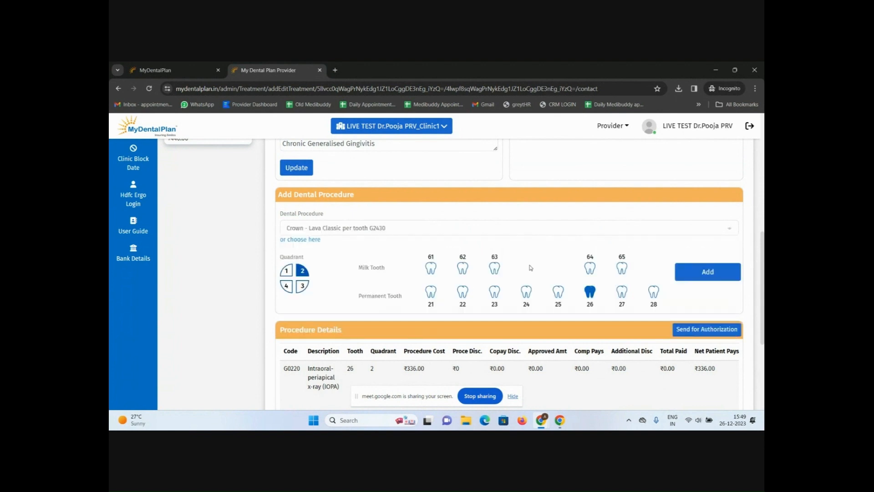
left_click(701, 274)
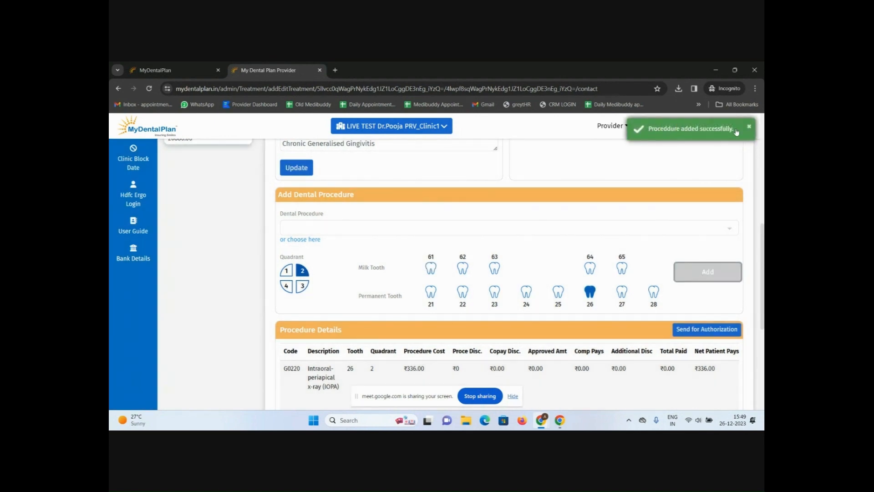
scroll(652, 337, "down", 3)
scroll(567, 314, "down", 2)
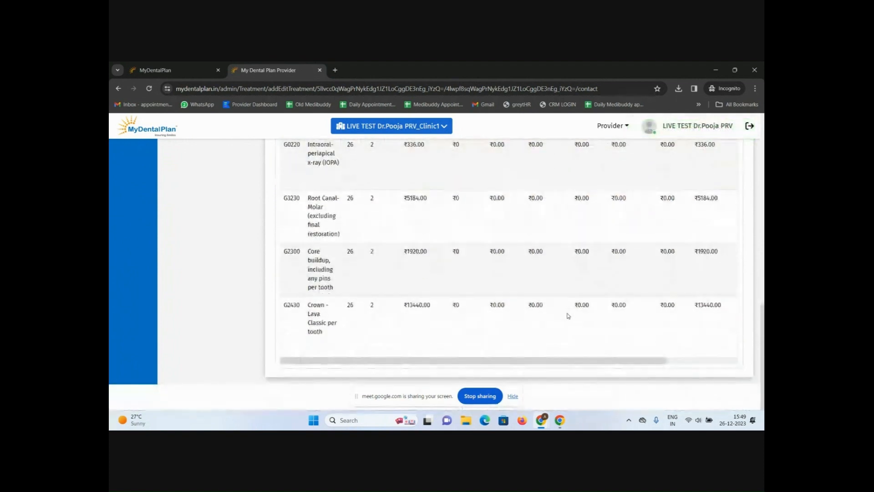
Step: Deselect tooth 26 and add procedure G1013 Oral Prophylaxis-cleaning scaling without a tooth, finding it with the search term "sca"
scroll(629, 346, "up", 5)
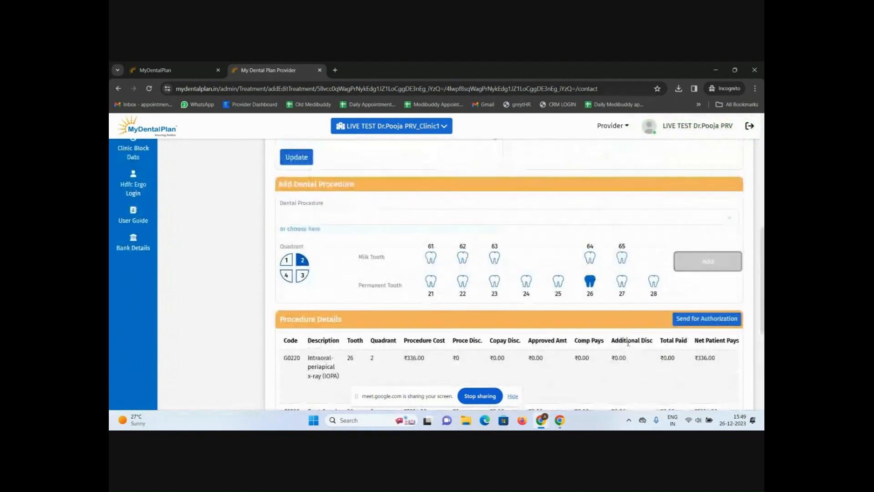
left_click(590, 283)
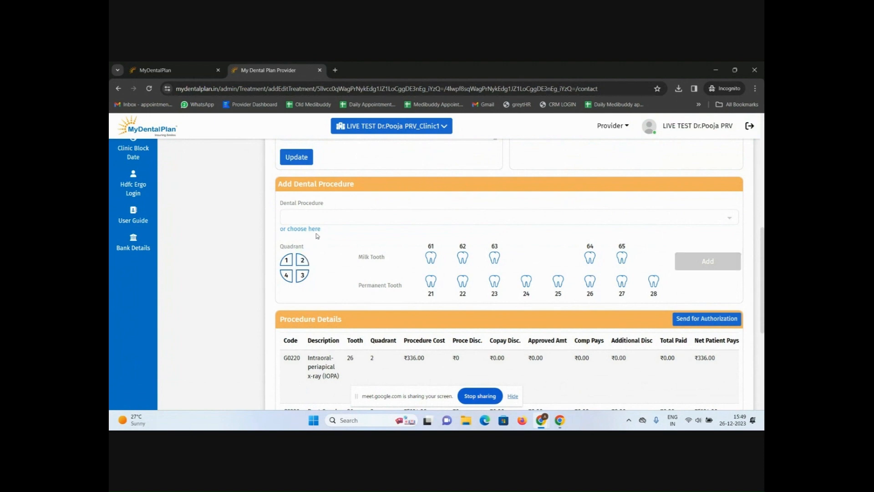
left_click(324, 218)
scroll(453, 228, "up", 2)
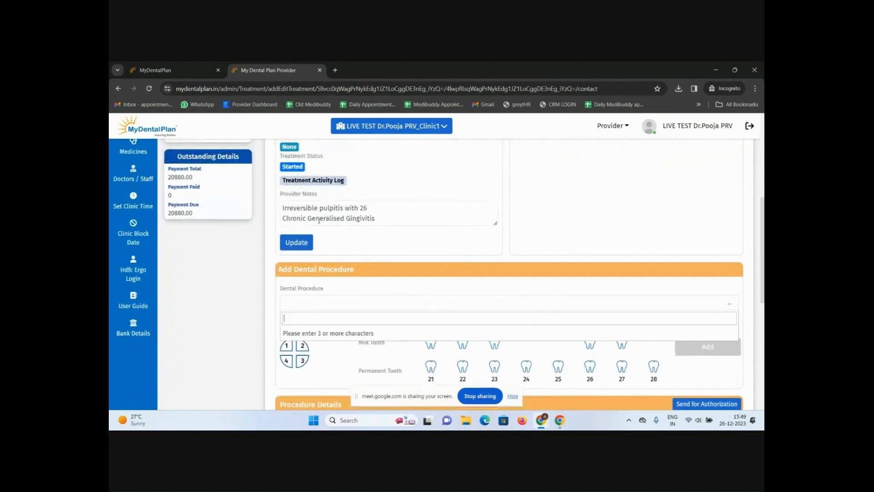
scroll(324, 319, "down", 1)
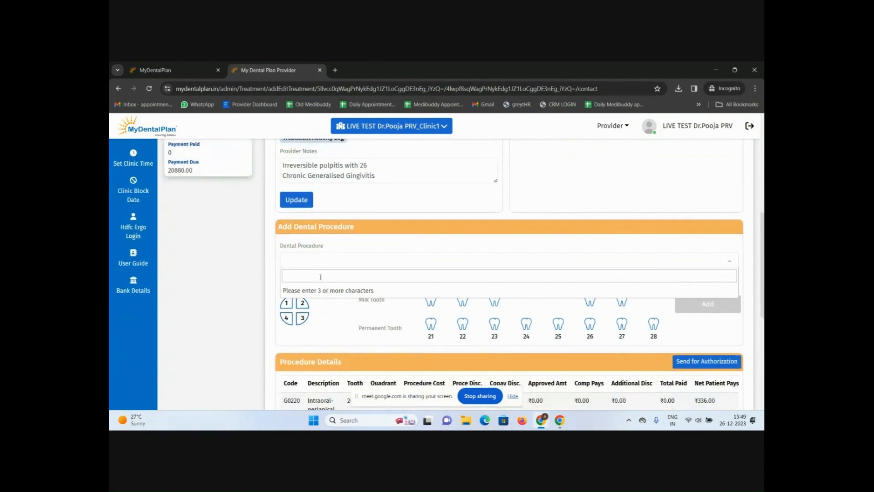
type("sca")
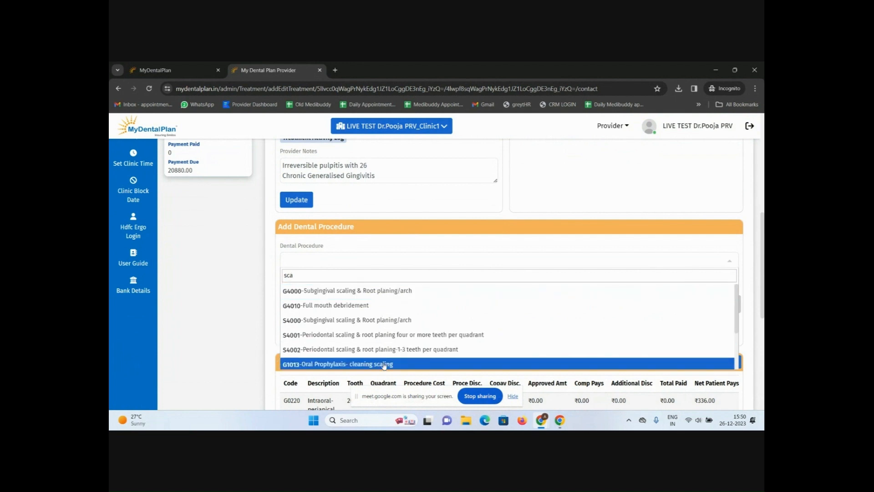
left_click(383, 365)
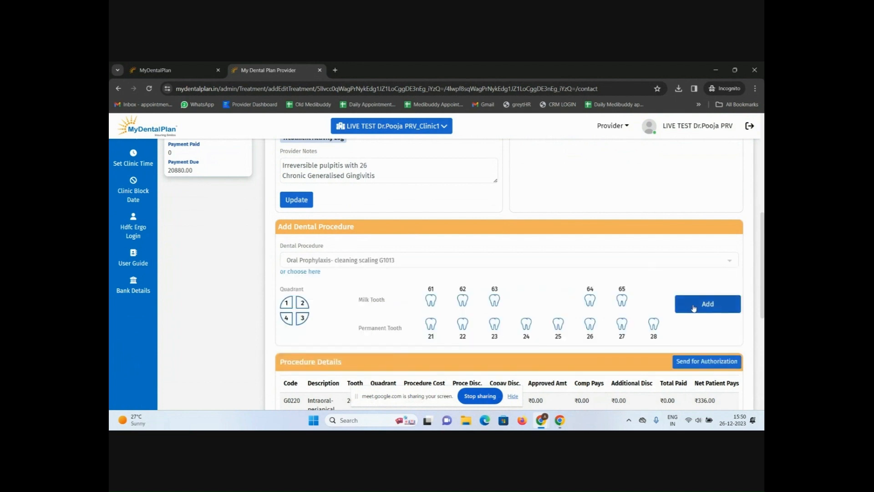
left_click(694, 308)
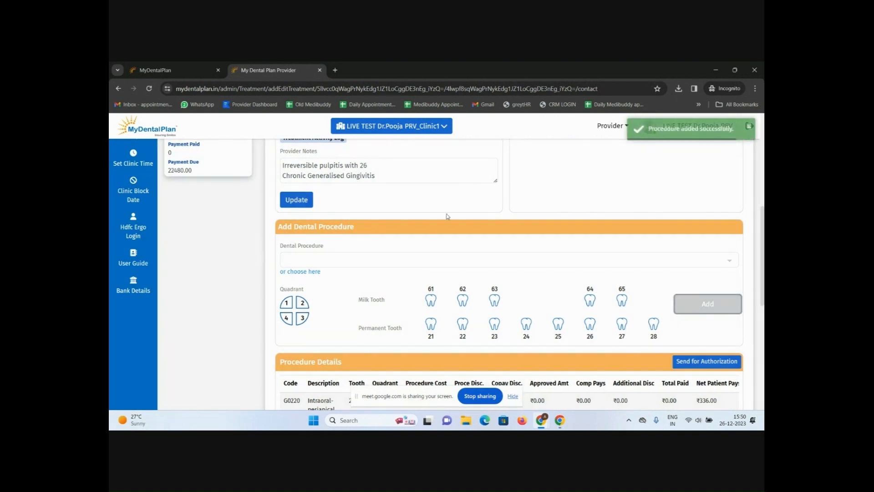
Step: Review the treatment's payment totals and the costs, discounts, approved amounts and patient payments of all the added procedures
scroll(451, 230, "up", 3)
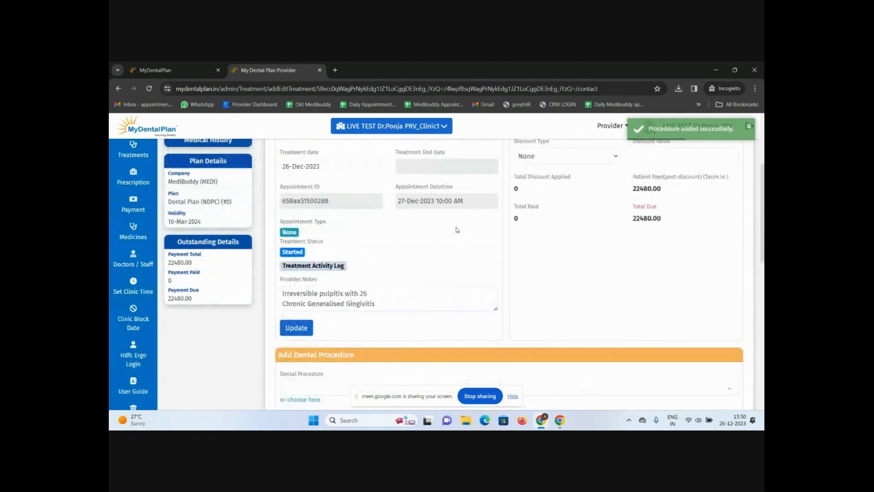
scroll(457, 235, "down", 2)
scroll(461, 234, "down", 3)
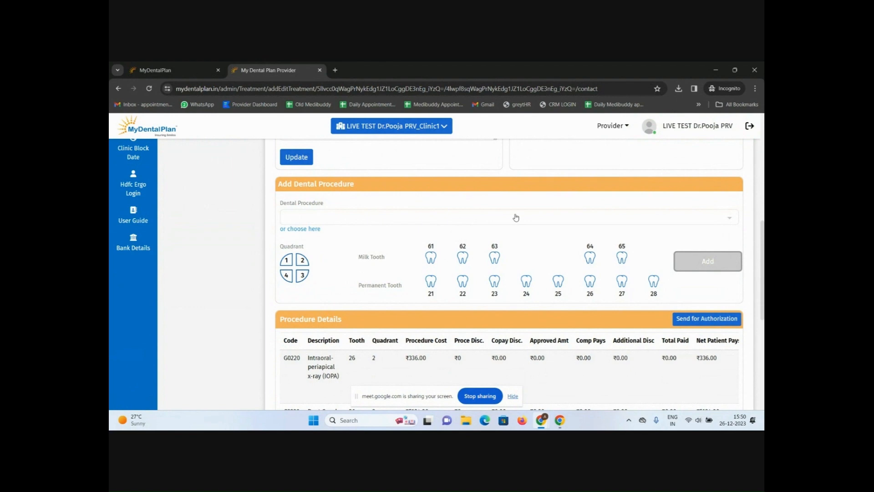
scroll(516, 217, "down", 4)
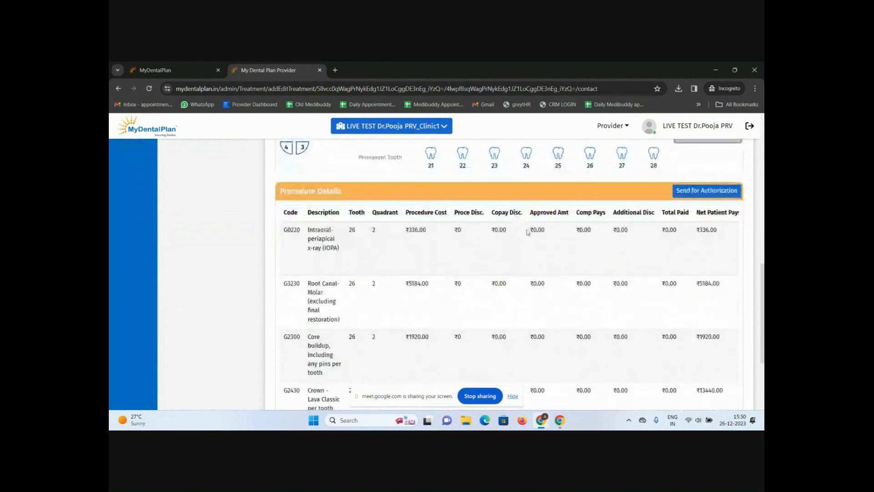
scroll(640, 288, "down", 4)
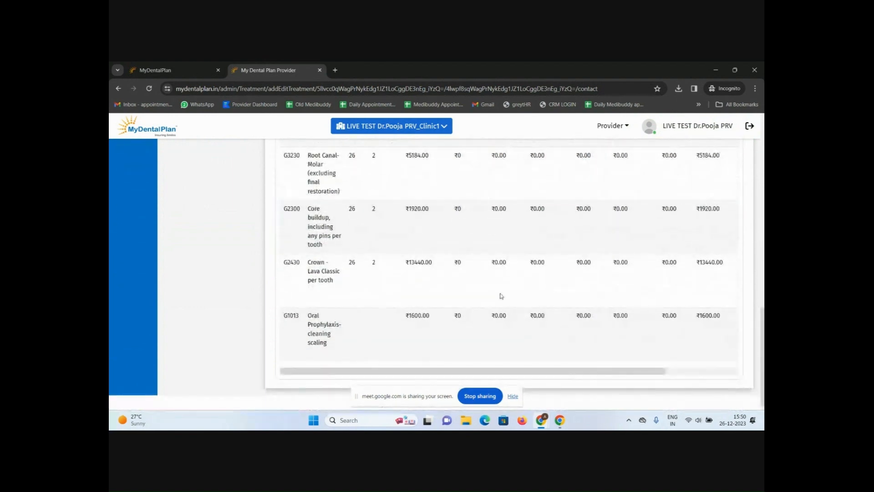
scroll(526, 287, "up", 1)
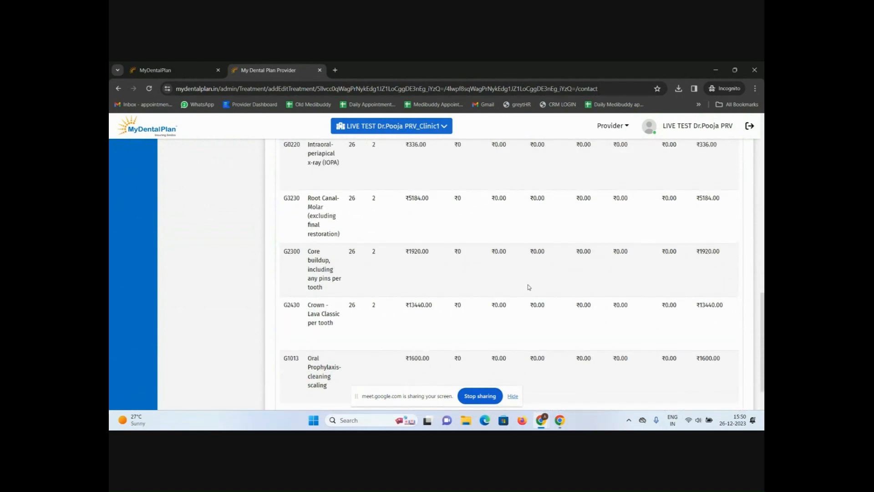
scroll(354, 280, "up", 2)
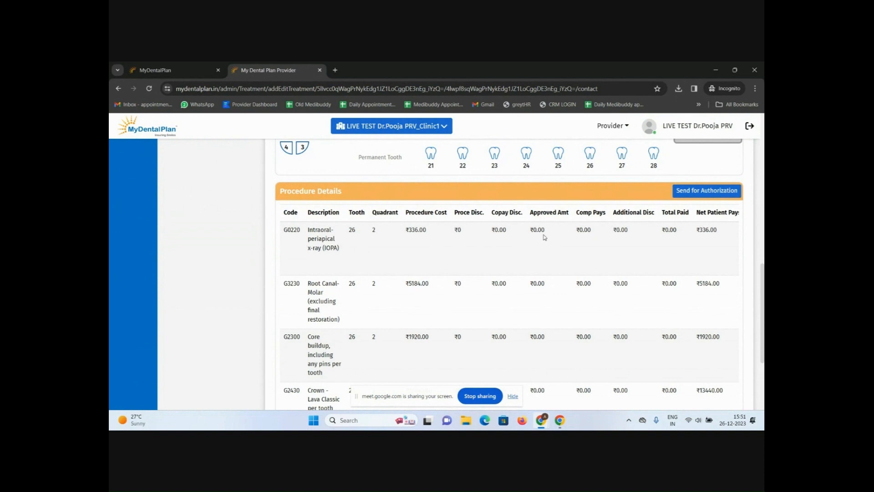
scroll(550, 300, "down", 2)
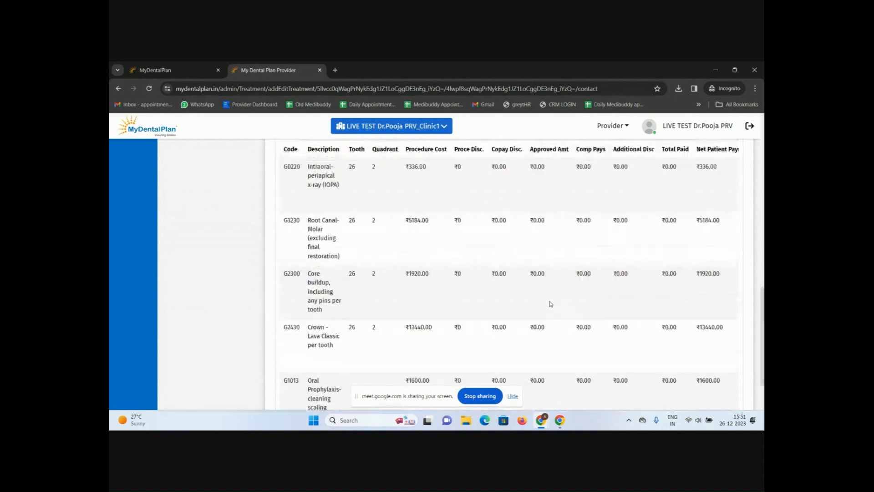
scroll(542, 278, "up", 2)
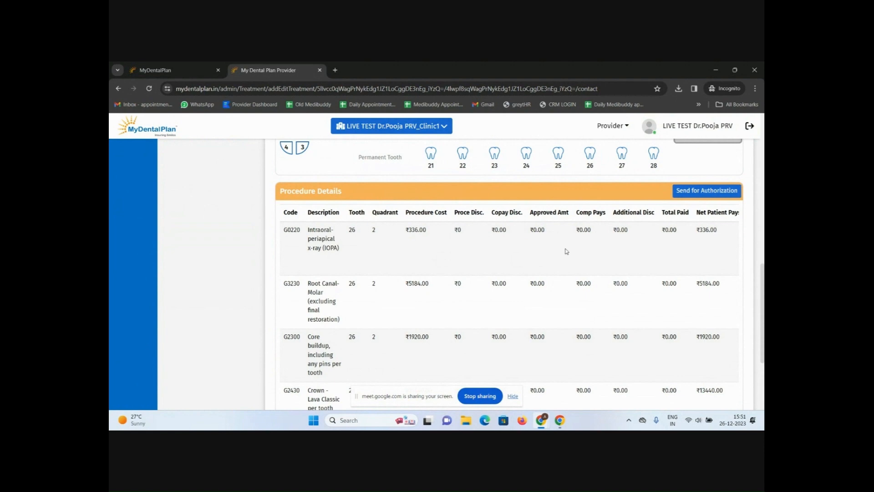
scroll(537, 261, "down", 3)
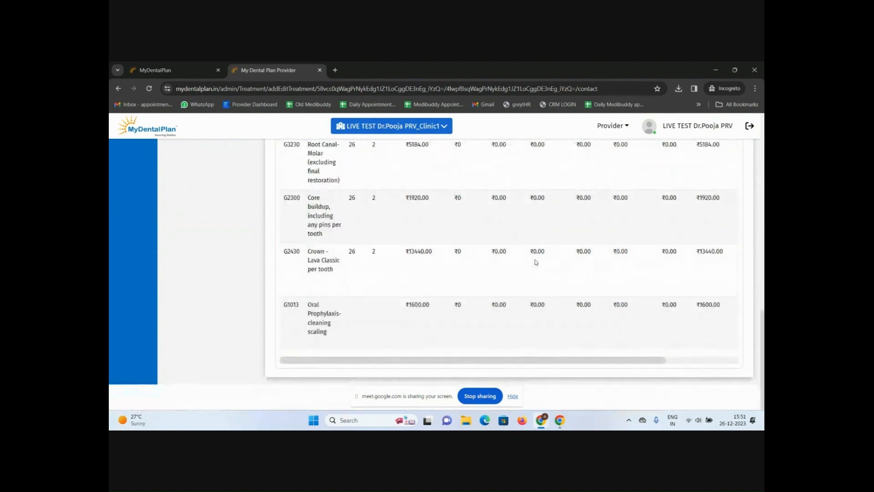
scroll(537, 262, "up", 4)
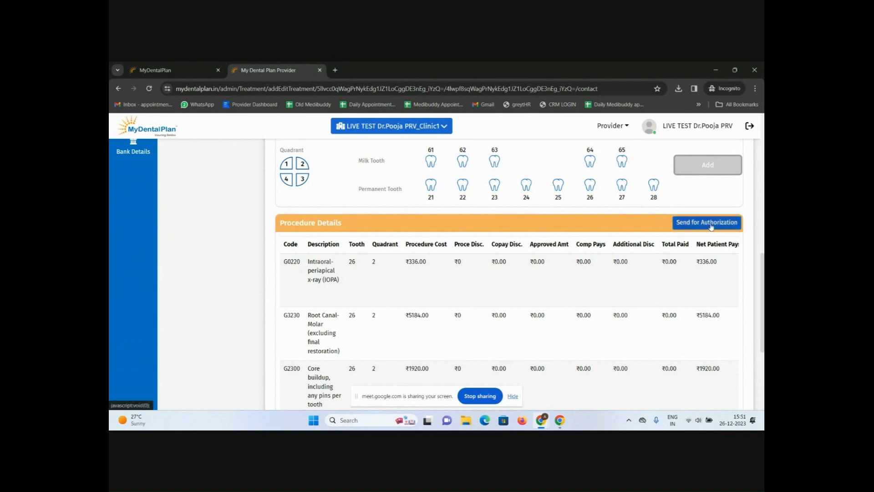
Step: Send all dental procedures in the treatment plan for authorization and confirm the submission
left_click(712, 227)
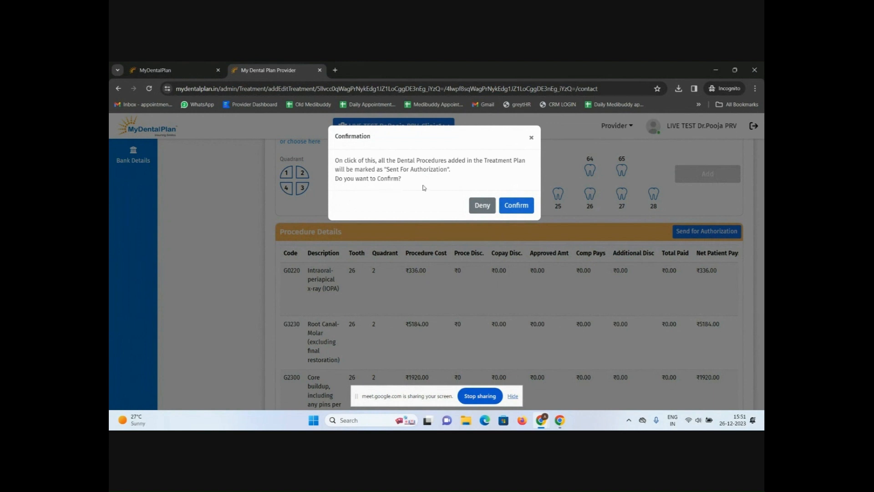
left_click(521, 206)
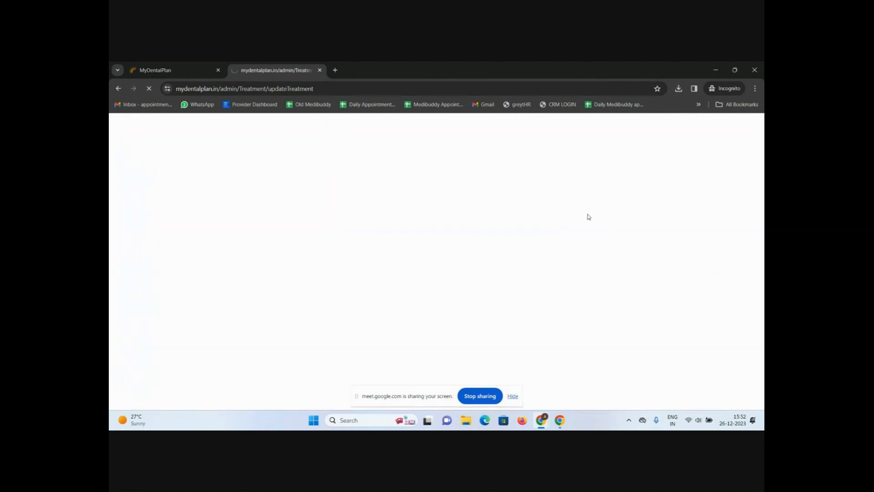
scroll(565, 274, "down", 3)
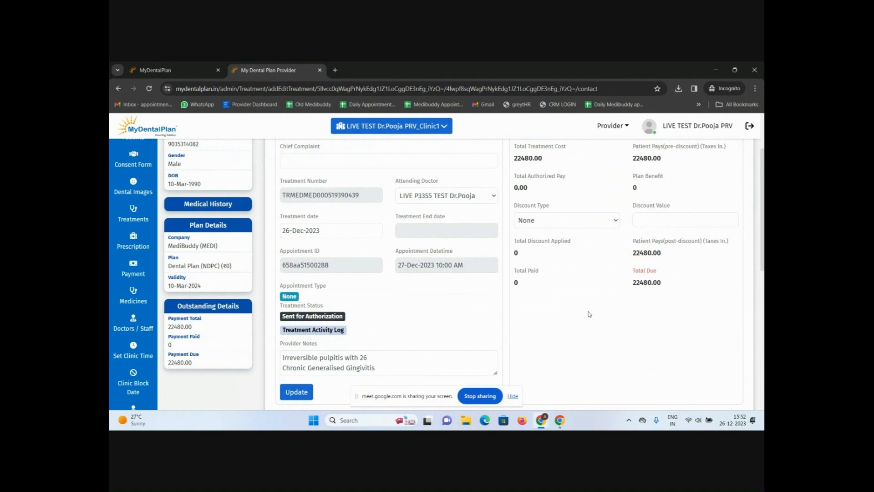
scroll(589, 314, "down", 1)
scroll(589, 314, "up", 1)
scroll(572, 319, "up", 2)
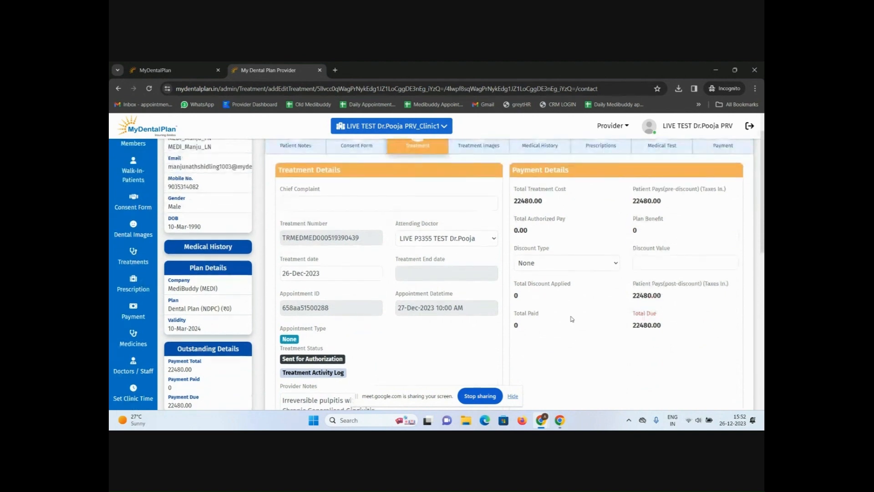
scroll(577, 362, "down", 2)
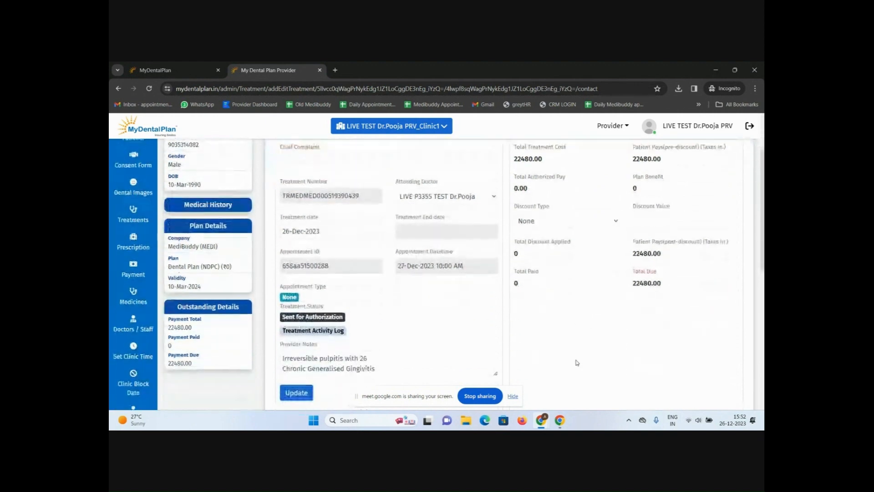
scroll(577, 362, "down", 3)
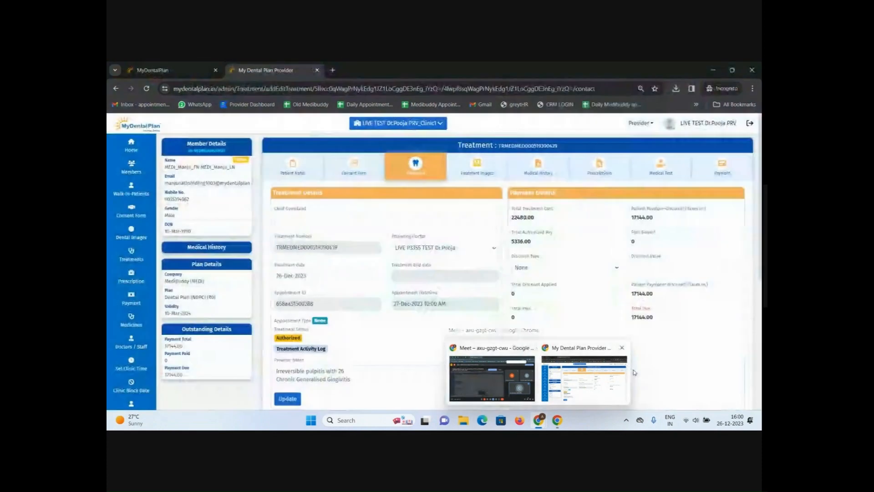
Step: Mark the authorized procedure G0220 Intraoral-periapical x-ray (IOPA) for tooth 26 as completed
scroll(586, 298, "down", 2)
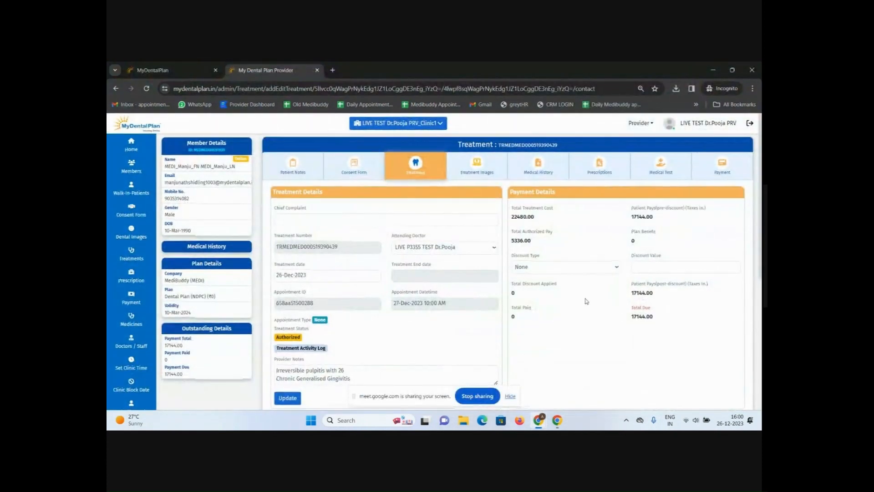
scroll(587, 286, "up", 1)
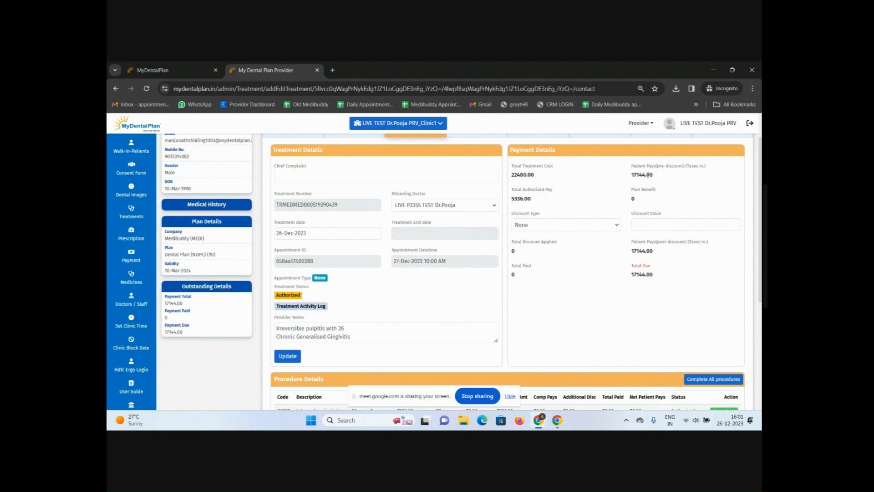
scroll(565, 285, "down", 1)
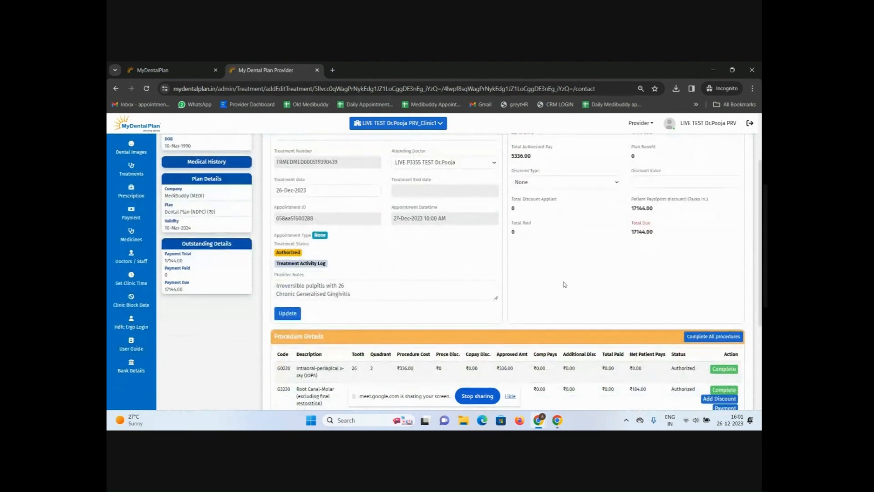
scroll(565, 284, "down", 3)
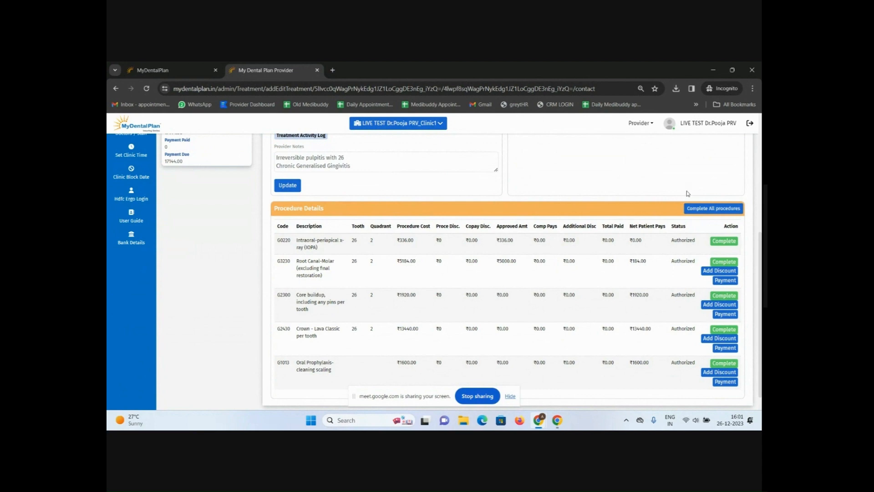
left_click(723, 243)
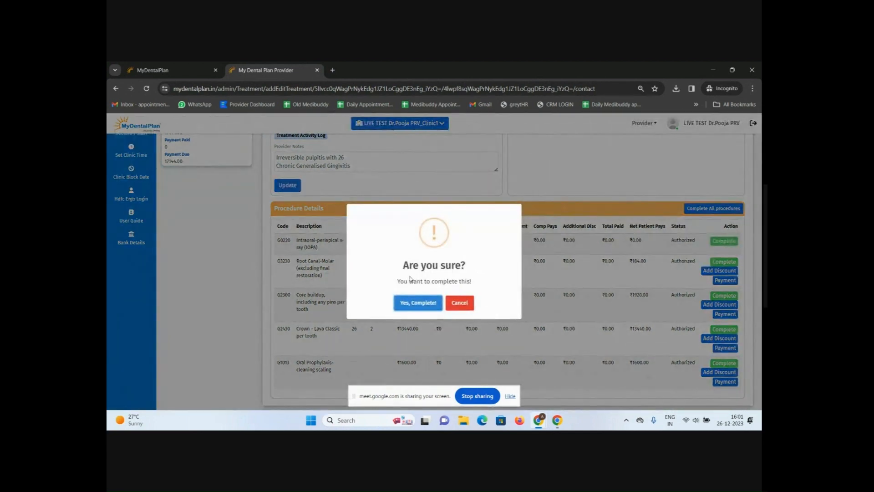
left_click(418, 305)
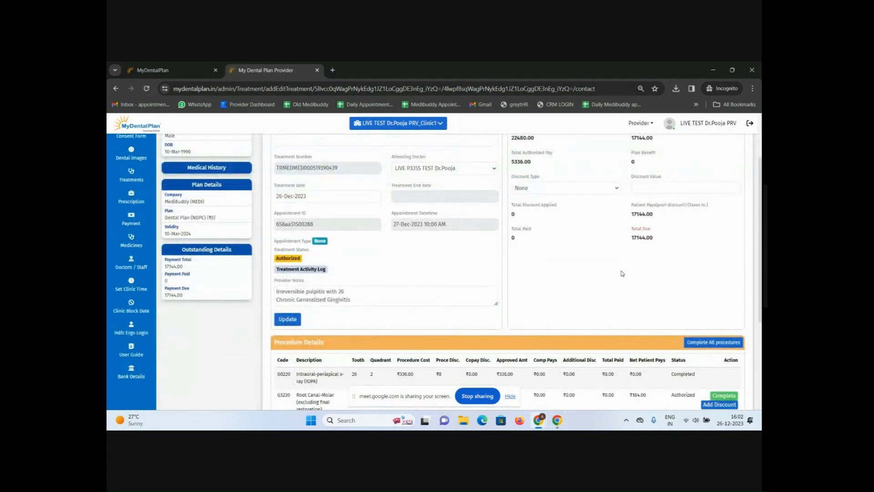
Step: Add a flat discount of 34 to procedure G3230 Root Canal-Molar for tooth 26 and confirm it
scroll(622, 273, "down", 2)
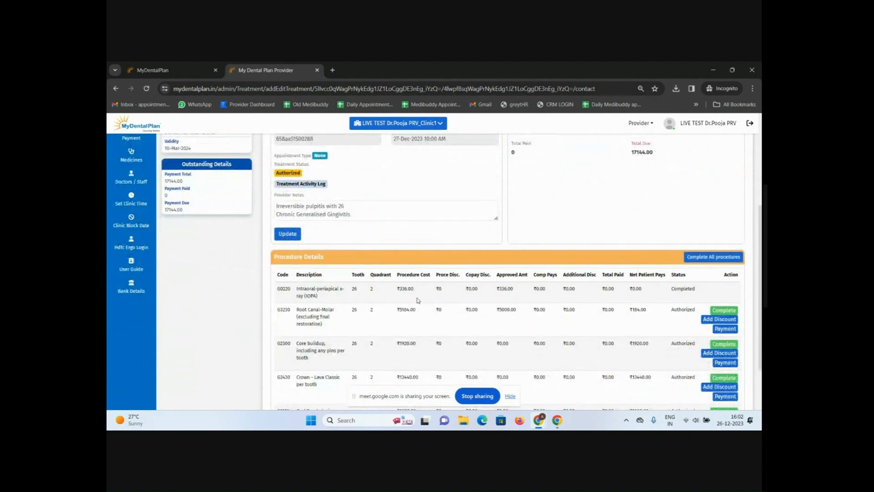
scroll(418, 300, "down", 1)
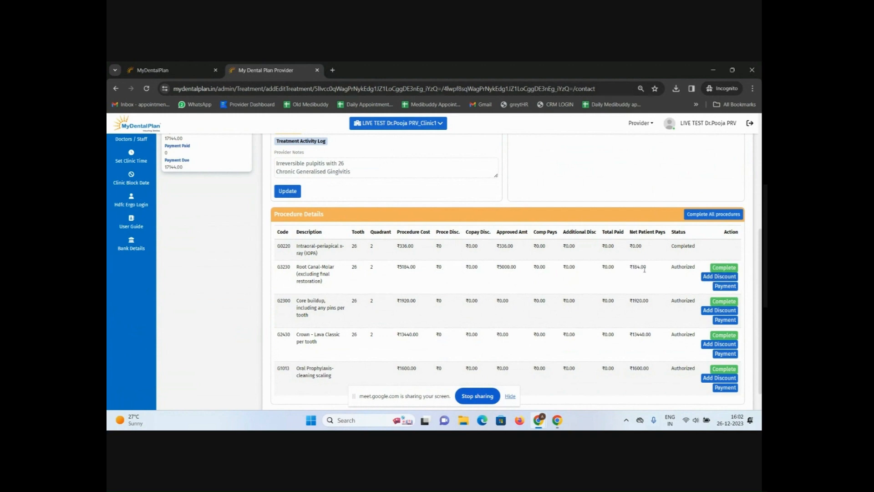
left_click(708, 280)
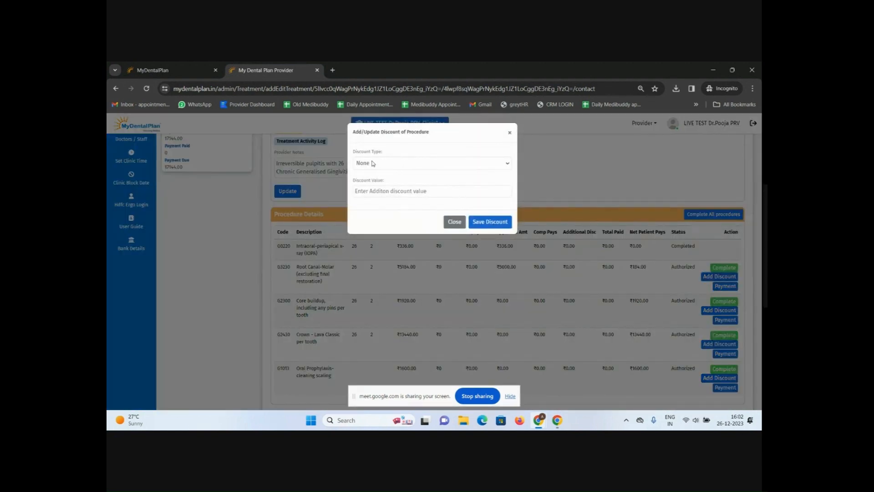
left_click(372, 163)
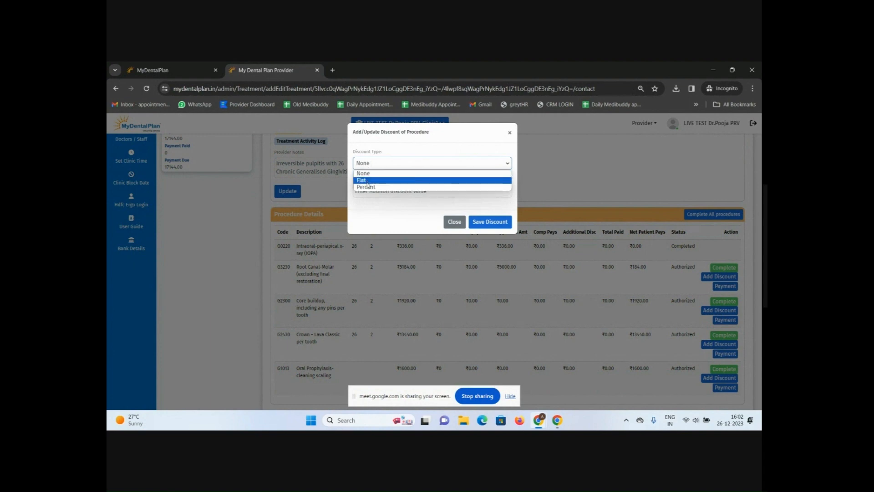
left_click(369, 182)
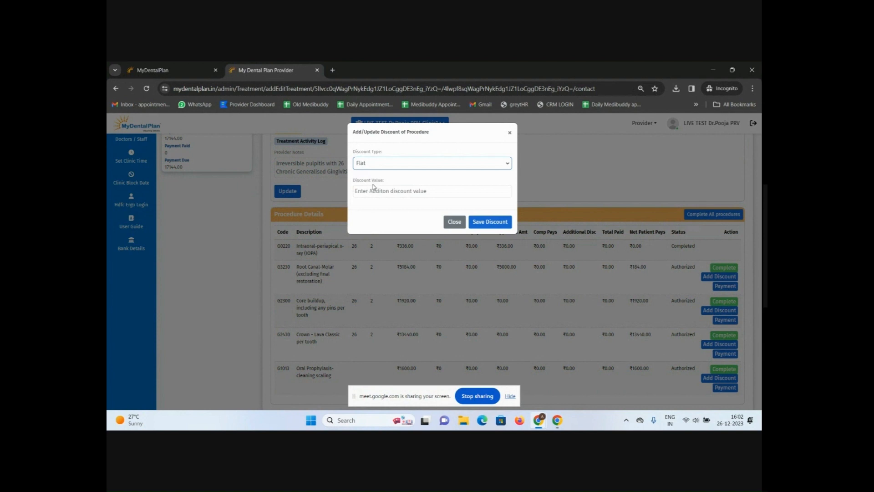
left_click(376, 192)
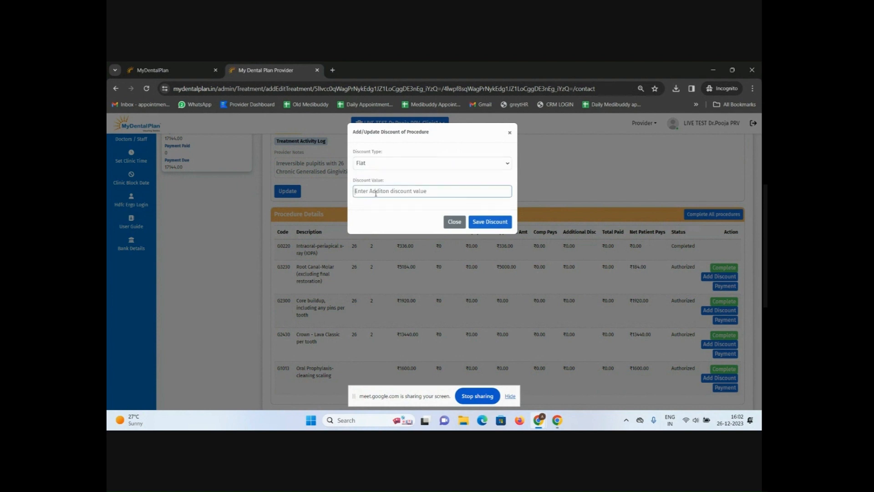
type("34")
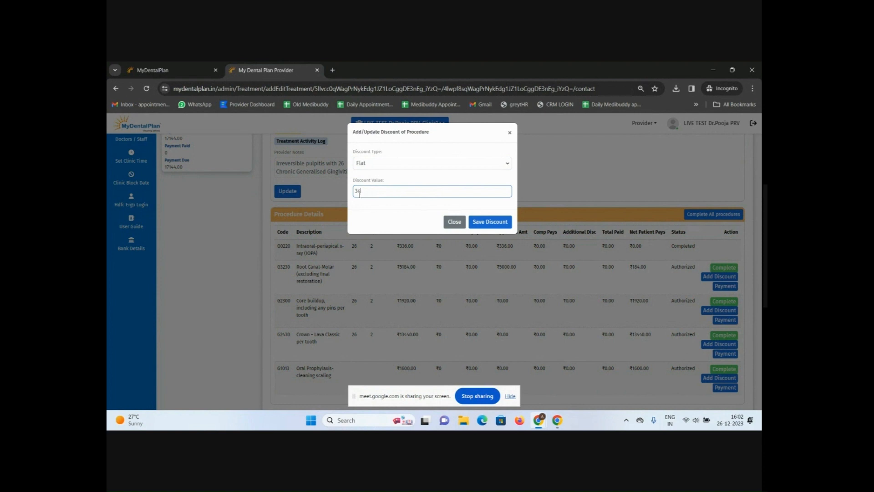
left_click(490, 223)
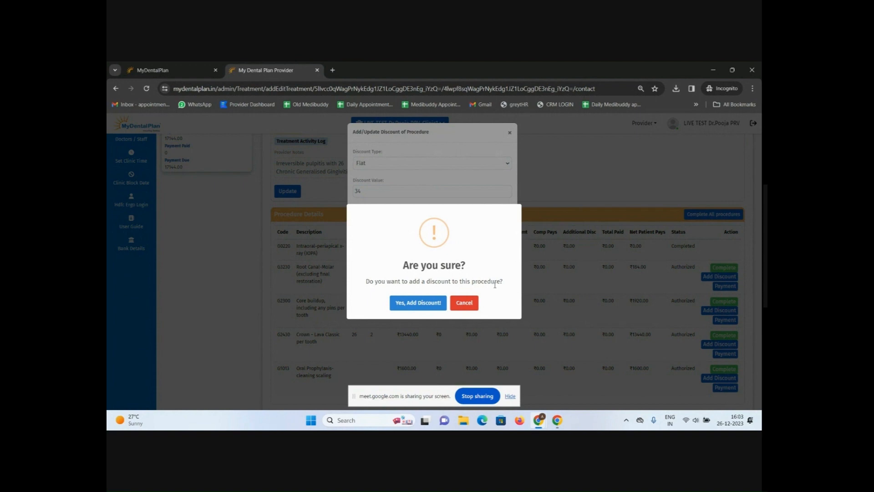
left_click(432, 304)
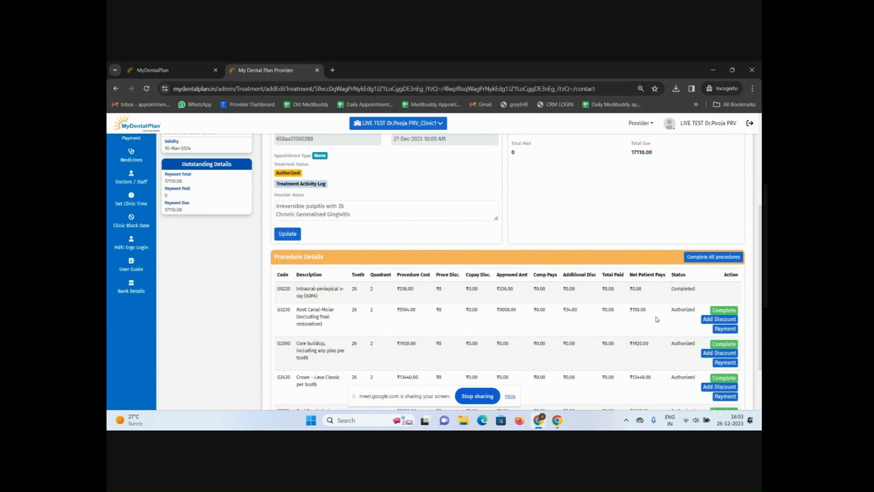
Step: Record a cash payment of 150 for procedure G3230 Root Canal-Molar and check its entry in the payment list
left_click(724, 329)
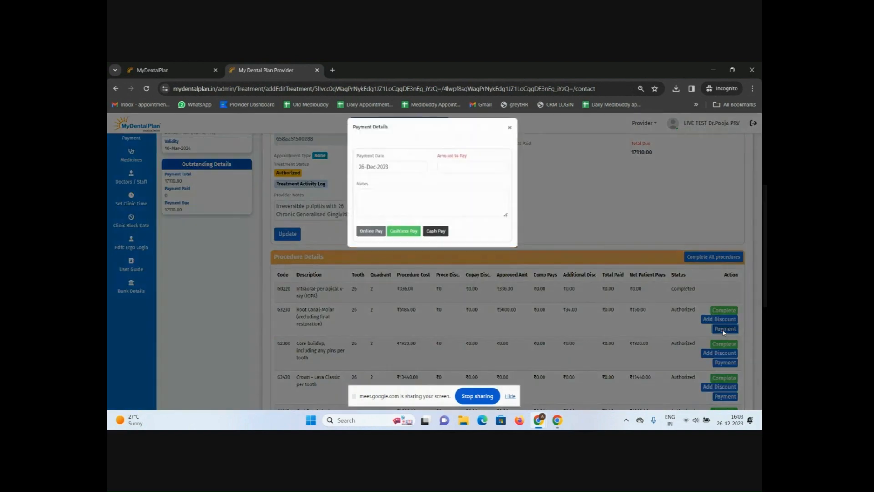
left_click(391, 209)
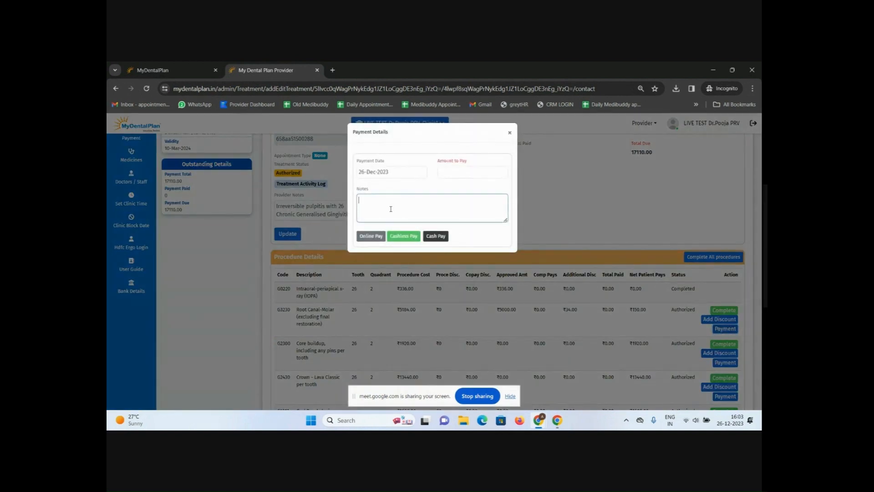
left_click(455, 172)
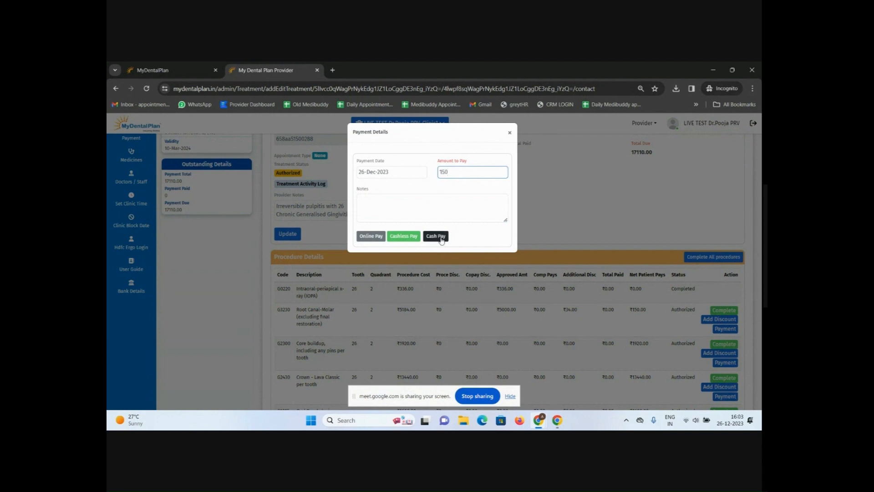
left_click(440, 237)
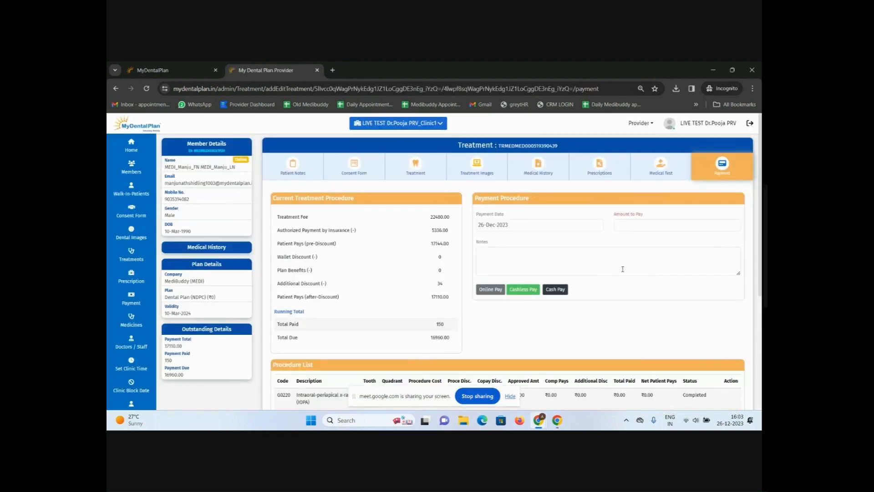
scroll(622, 269, "down", 2)
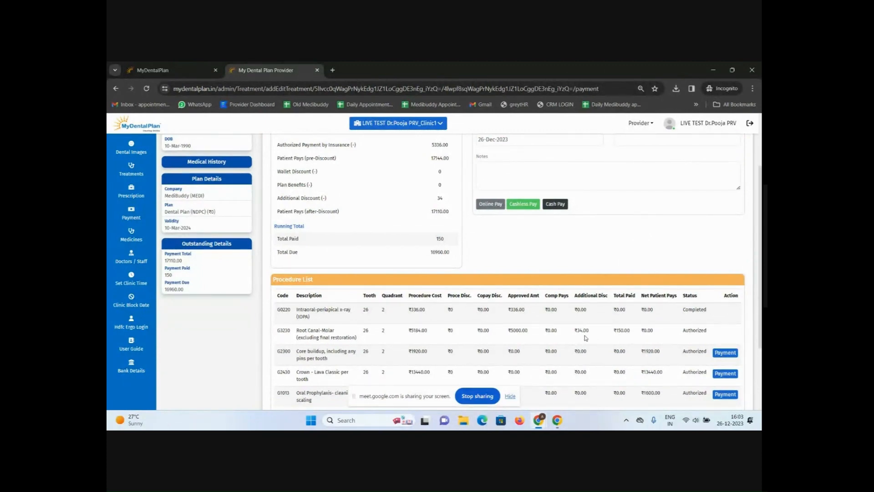
scroll(584, 331, "down", 3)
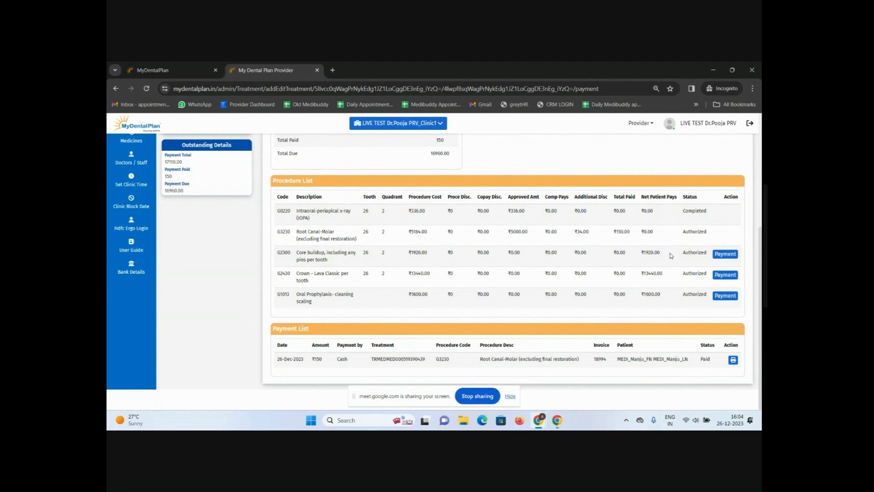
left_click(726, 254)
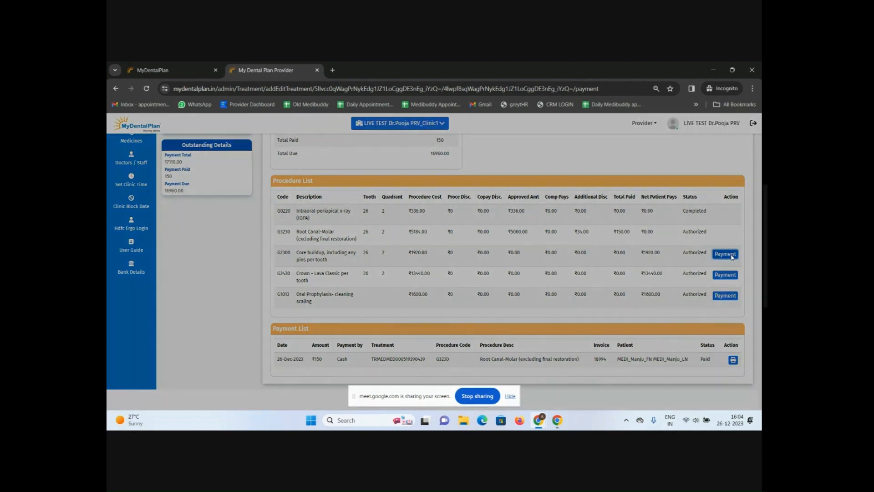
left_click(456, 172)
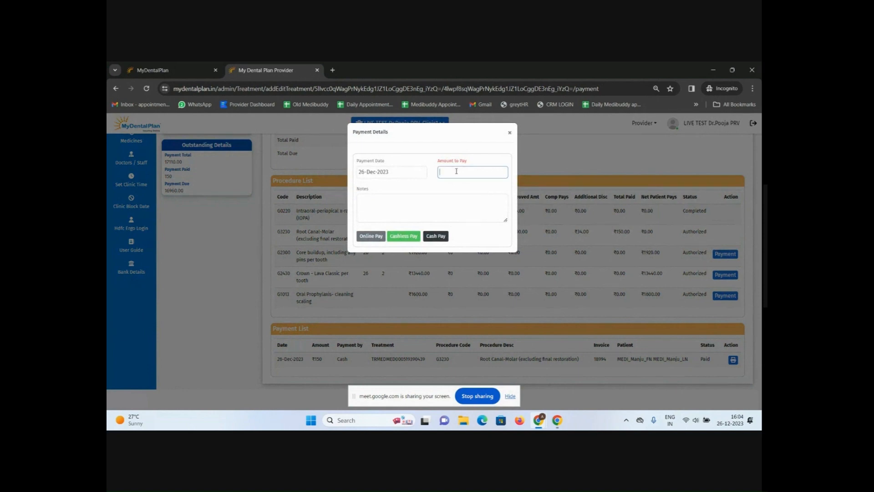
left_click(379, 202)
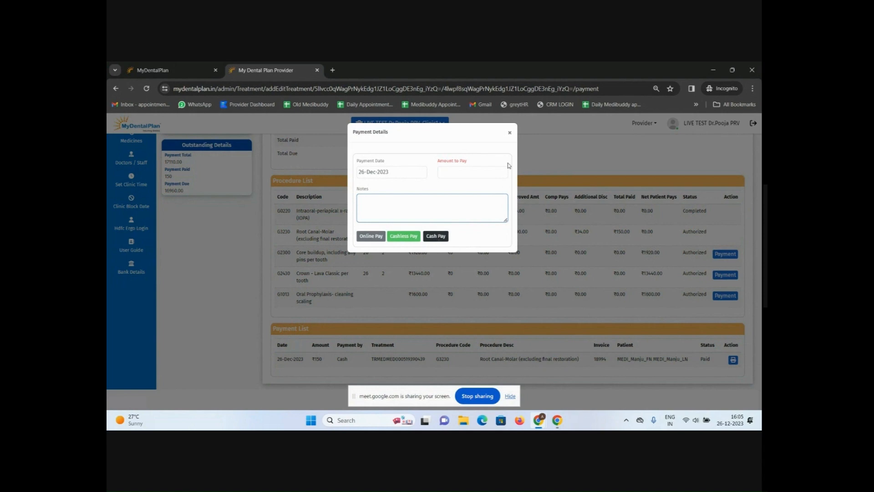
left_click(442, 168)
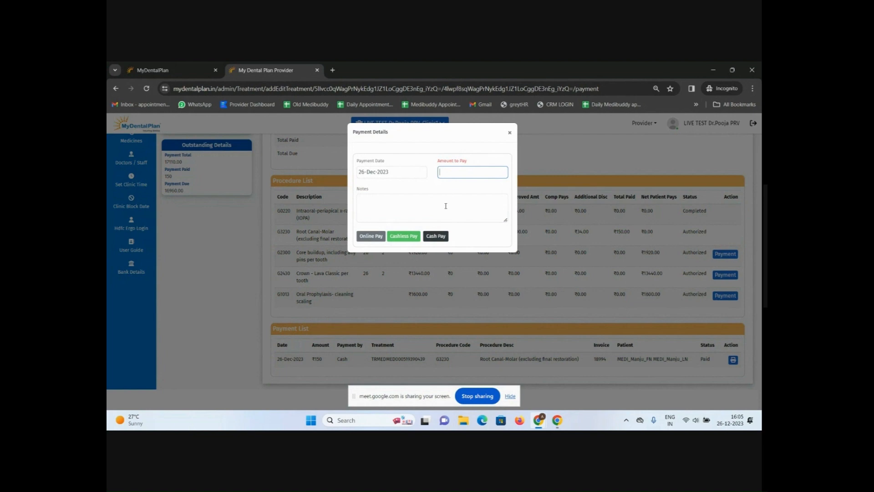
left_click(512, 132)
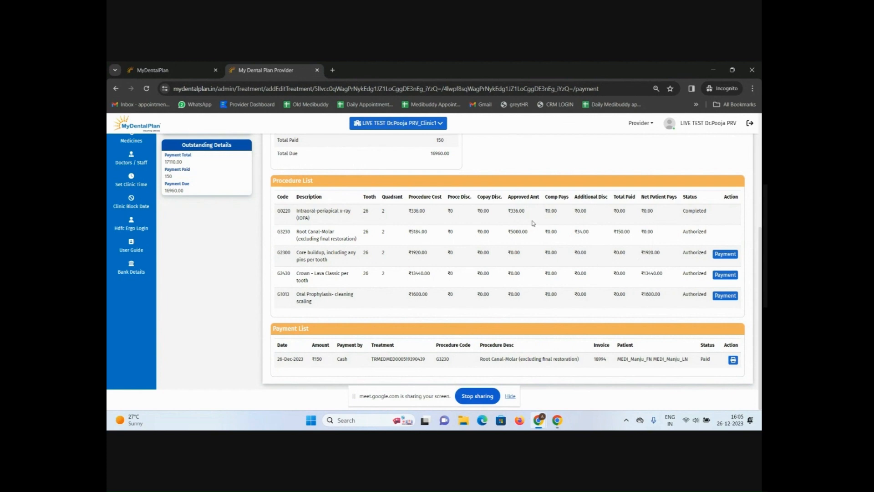
Step: Review the treatment's payment summary, the amounts per procedure and the list of recorded payments
scroll(532, 223, "up", 2)
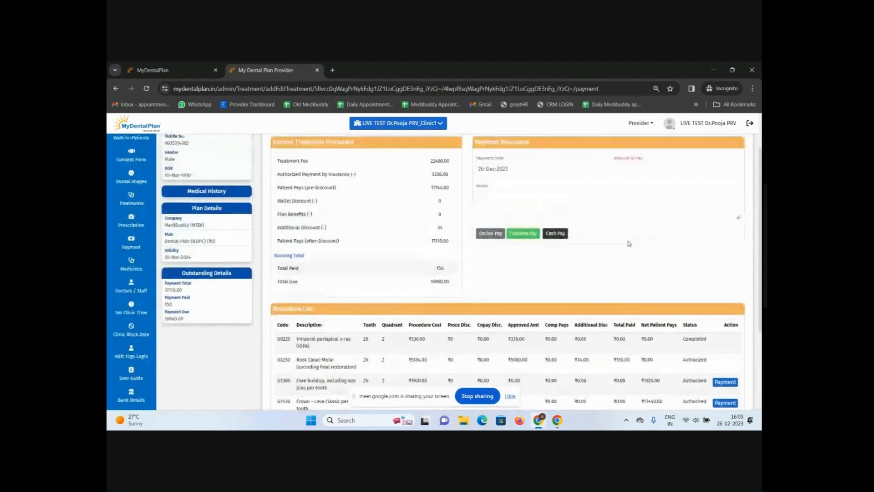
scroll(628, 244, "up", 1)
scroll(639, 271, "up", 1)
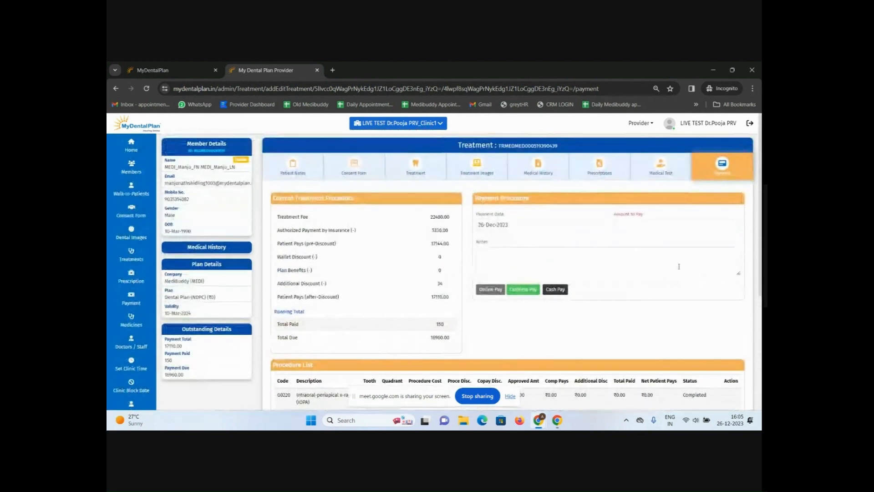
scroll(660, 270, "down", 4)
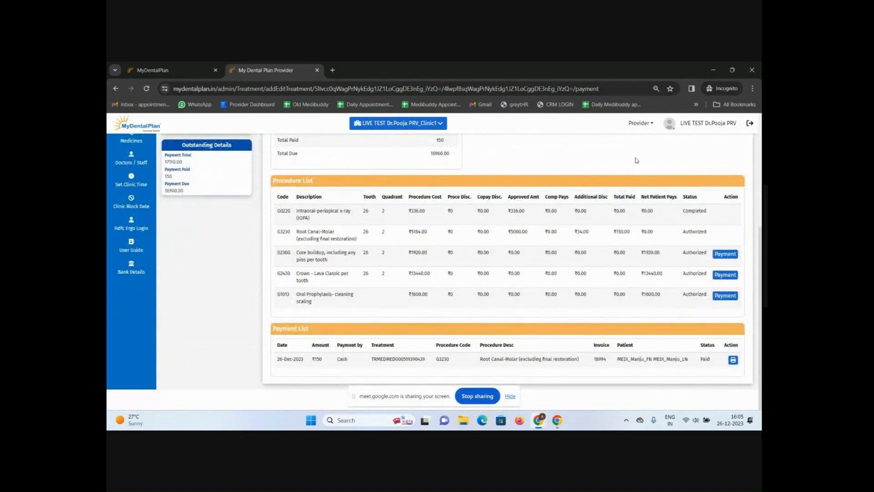
scroll(622, 163, "up", 1)
scroll(660, 188, "up", 4)
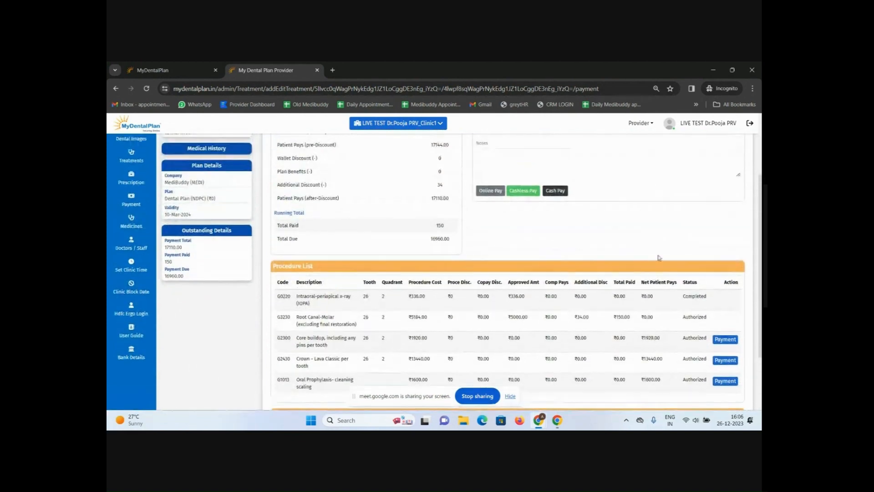